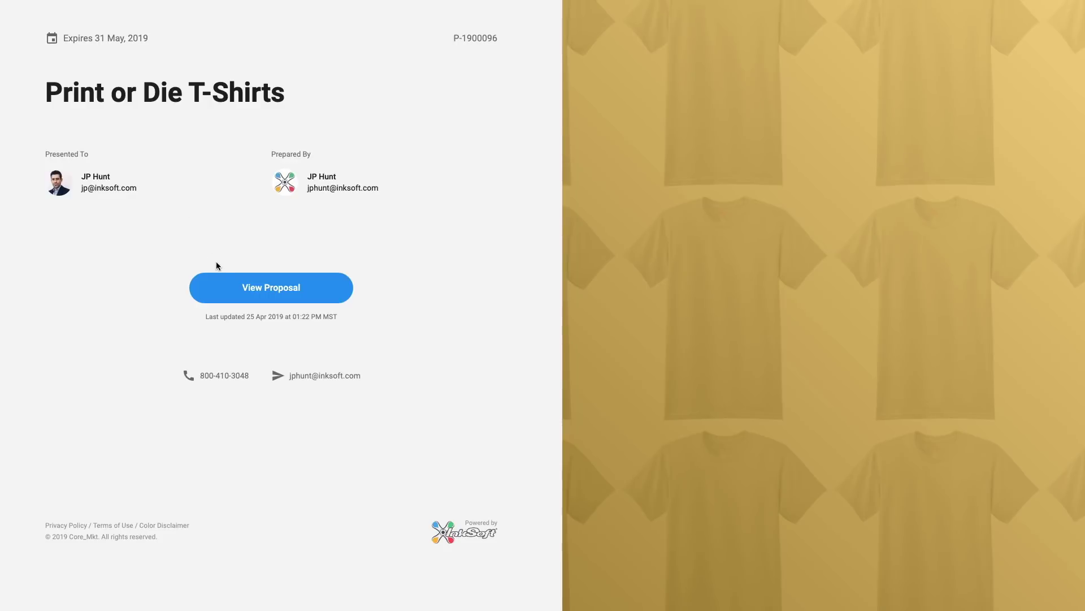
Open the full Print or Die T-Shirts proposal and review the Vntg Black shirt details.
click(231, 291)
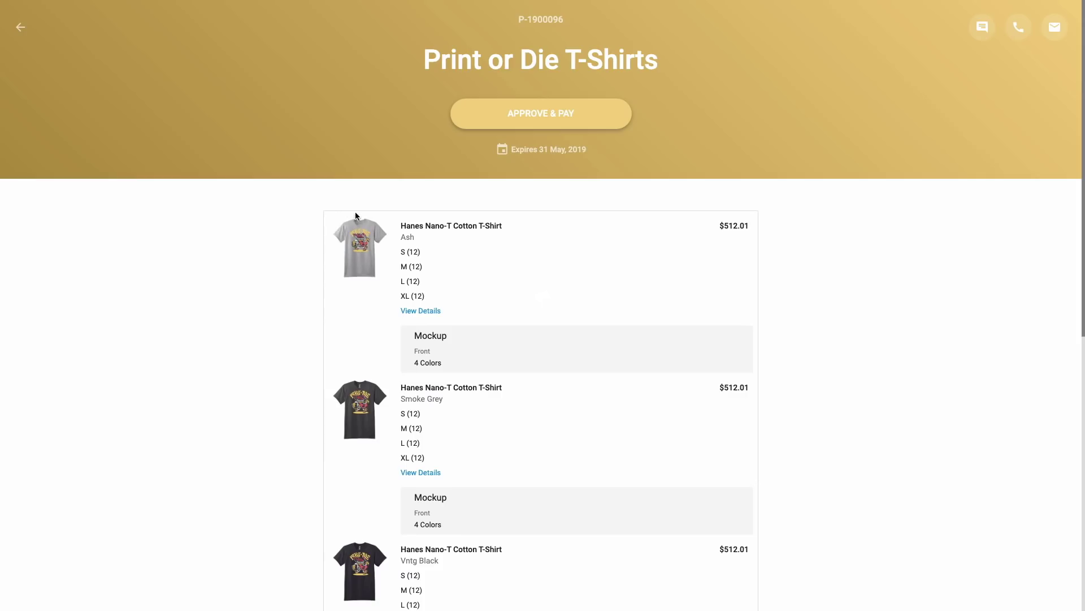
scroll(379, 294, down, 5)
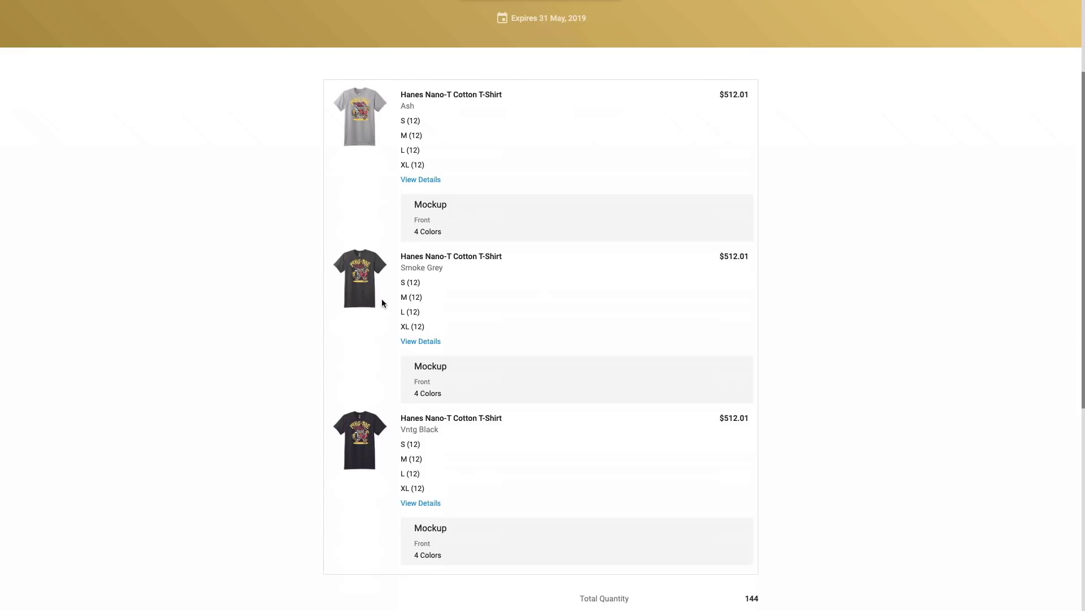
scroll(382, 303, down, 2)
click(405, 295)
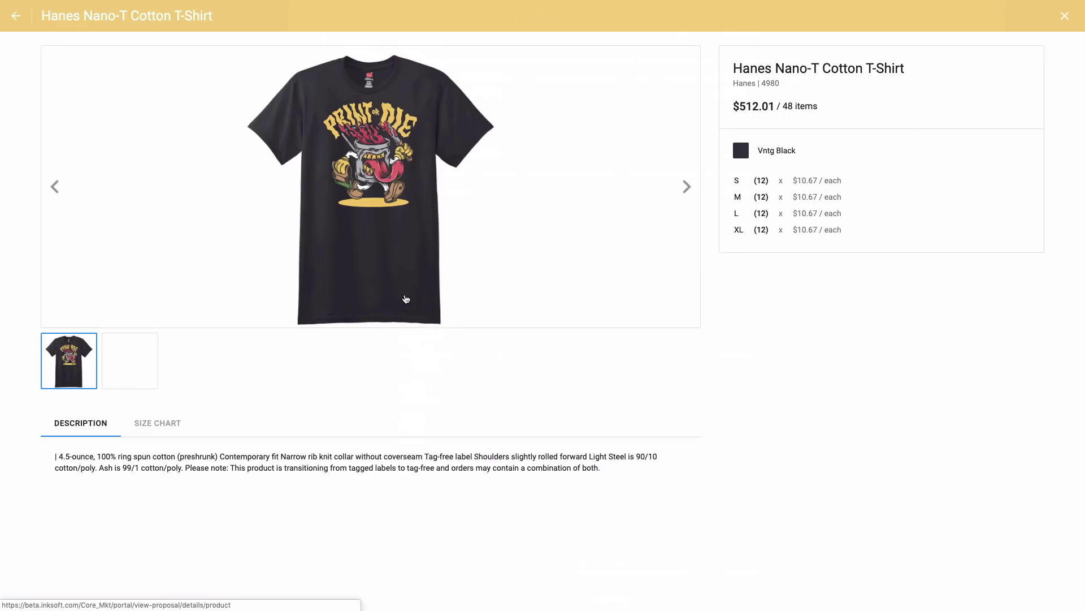
click(1064, 16)
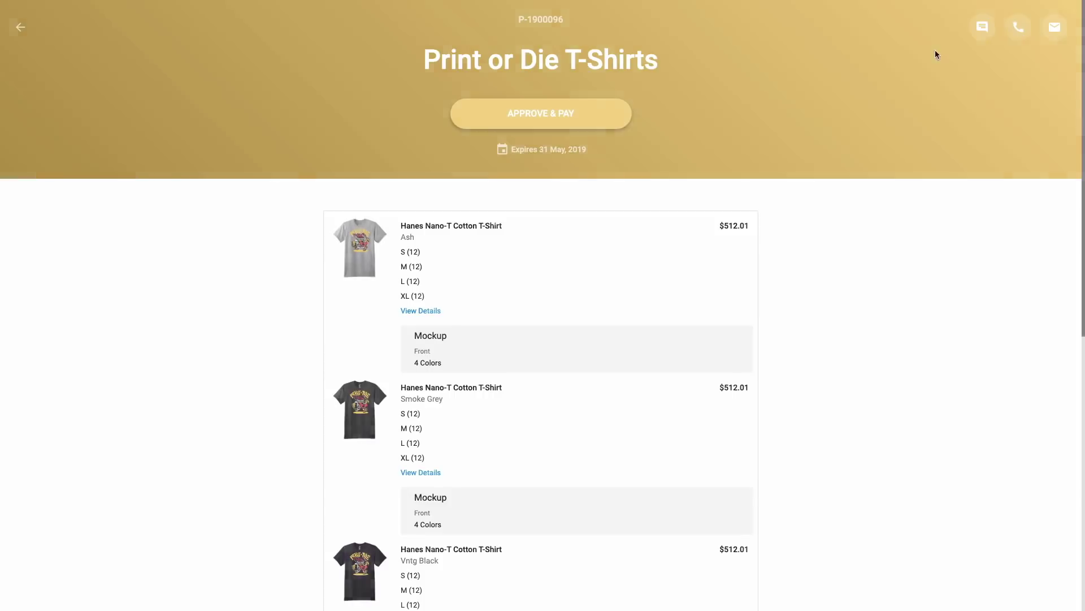
Post the comment 'These shirts look great!' on the proposal.
click(980, 28)
click(927, 286)
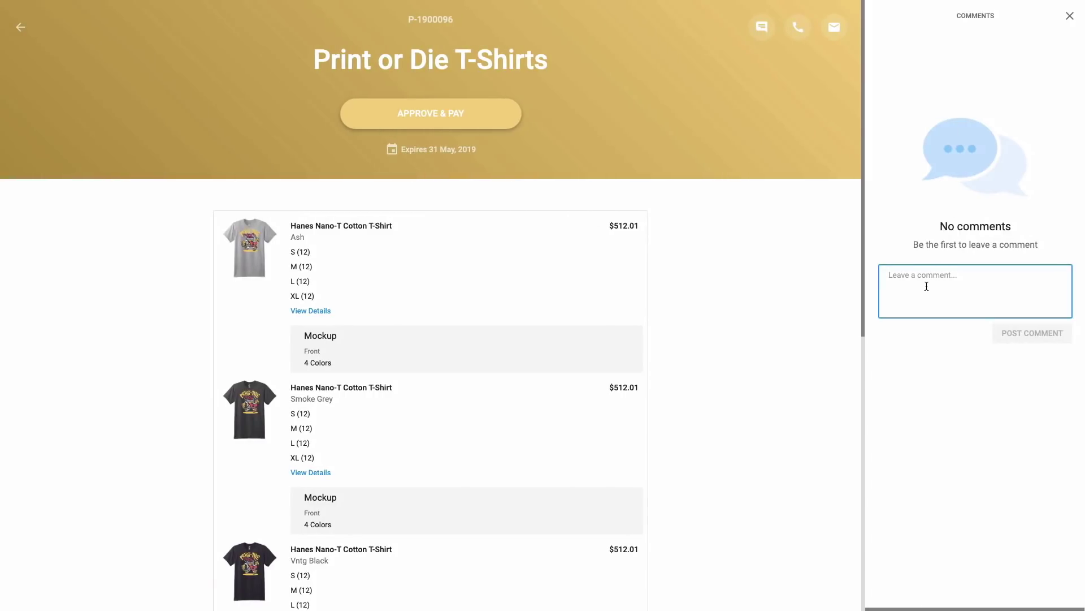
text(These shirts)
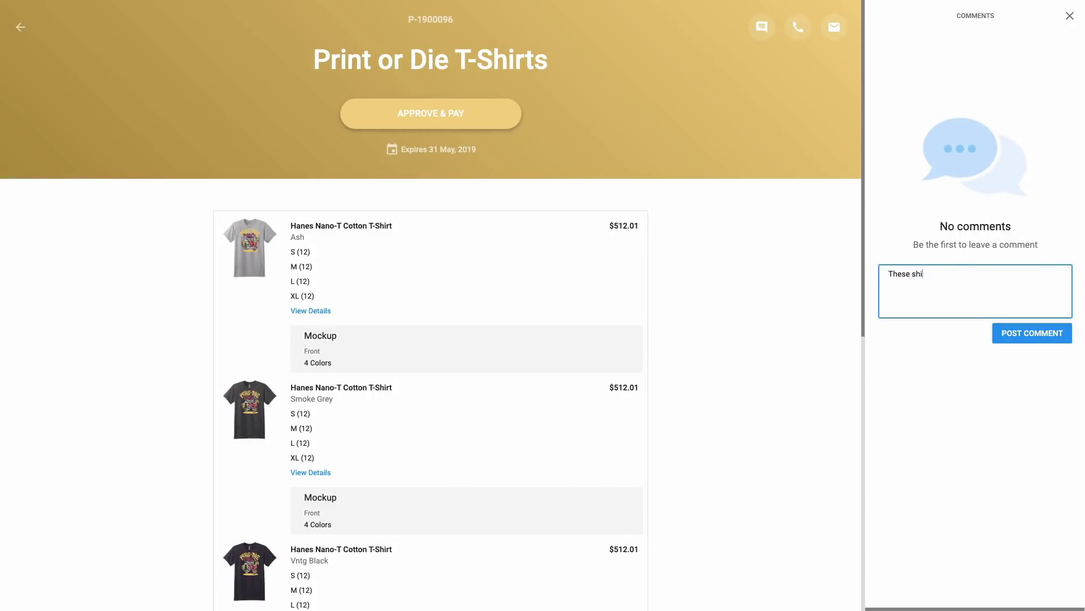
text( look great!)
click(1000, 332)
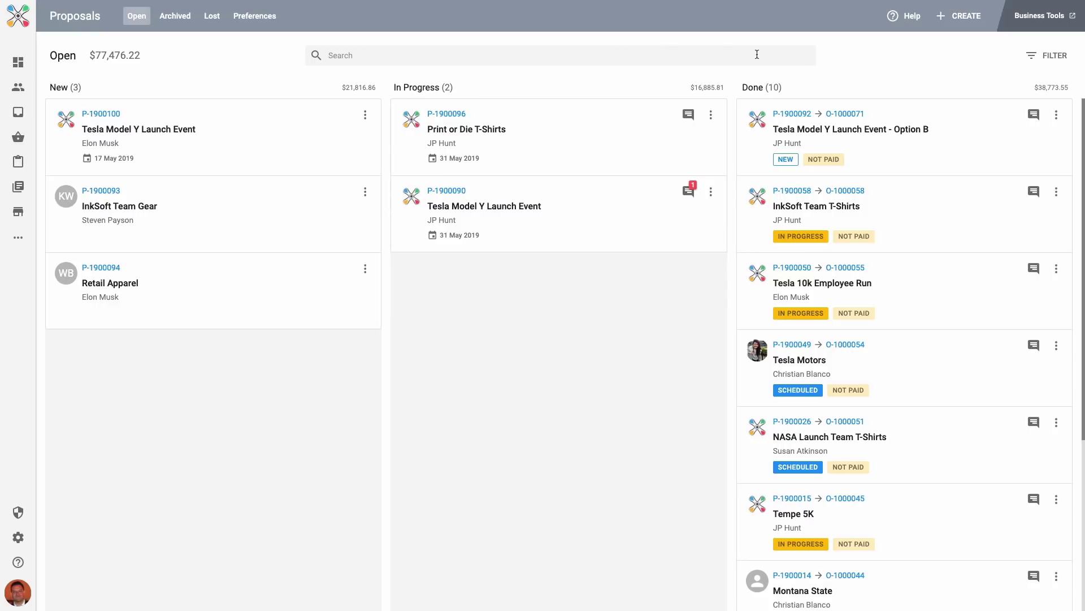
Create a new proposal and attach the existing Kyrene School District contact, found by name search.
click(966, 24)
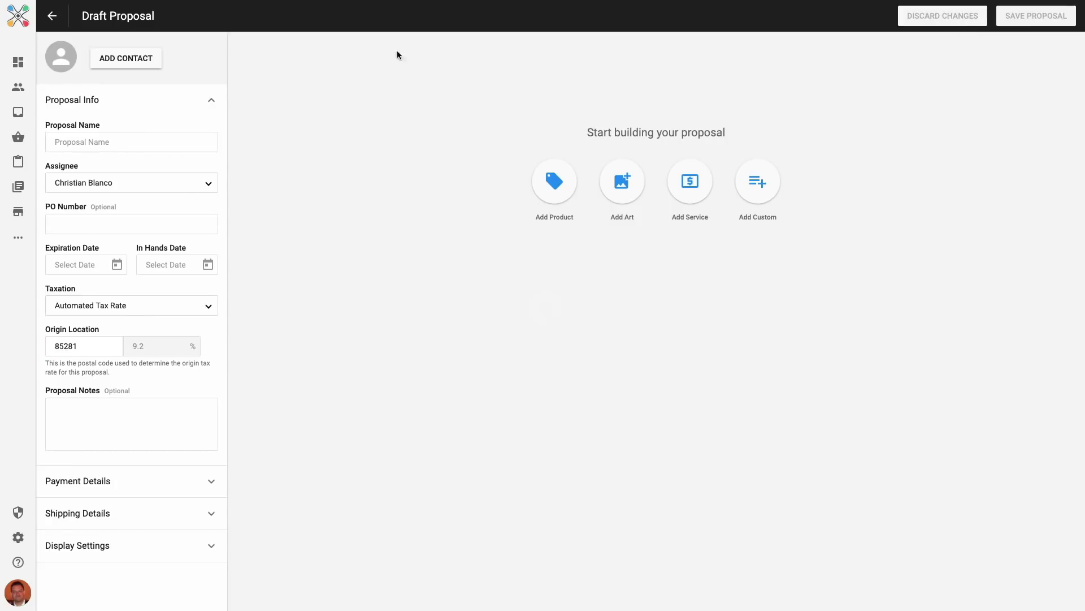
click(155, 61)
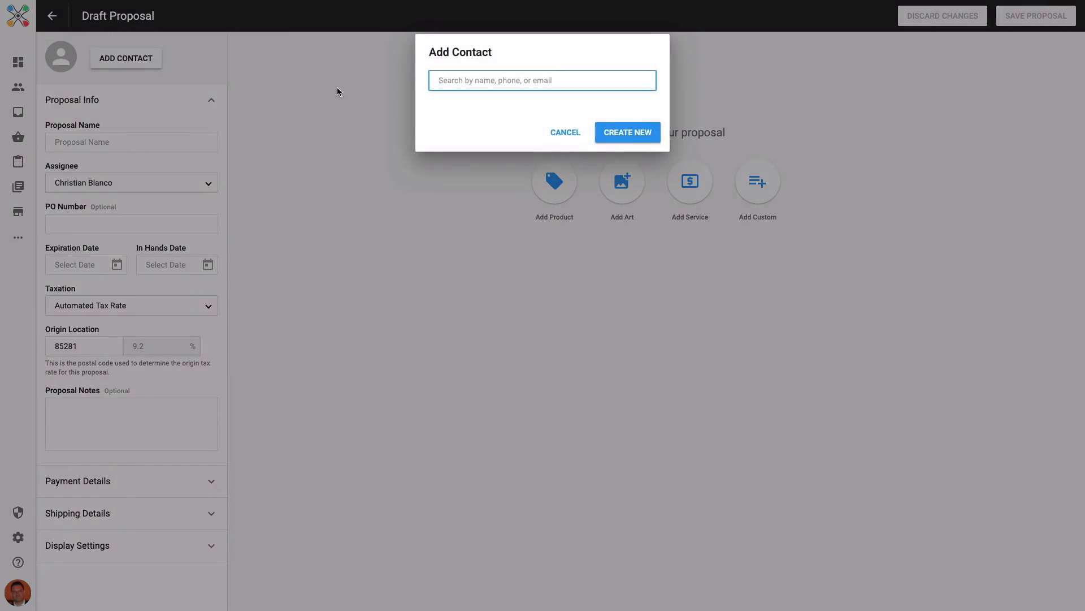
text(Meg)
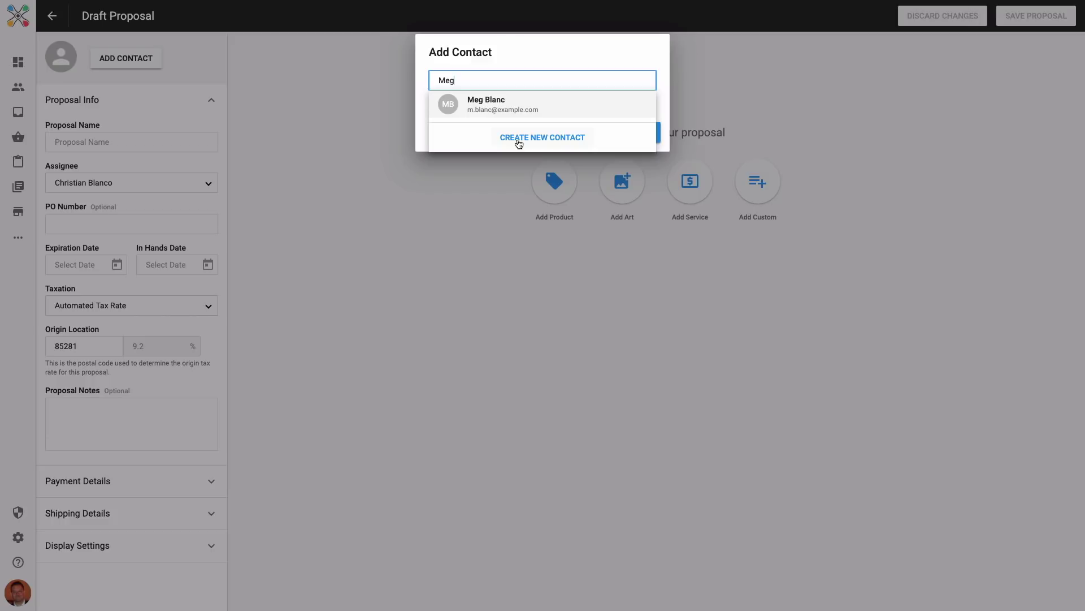
click(516, 106)
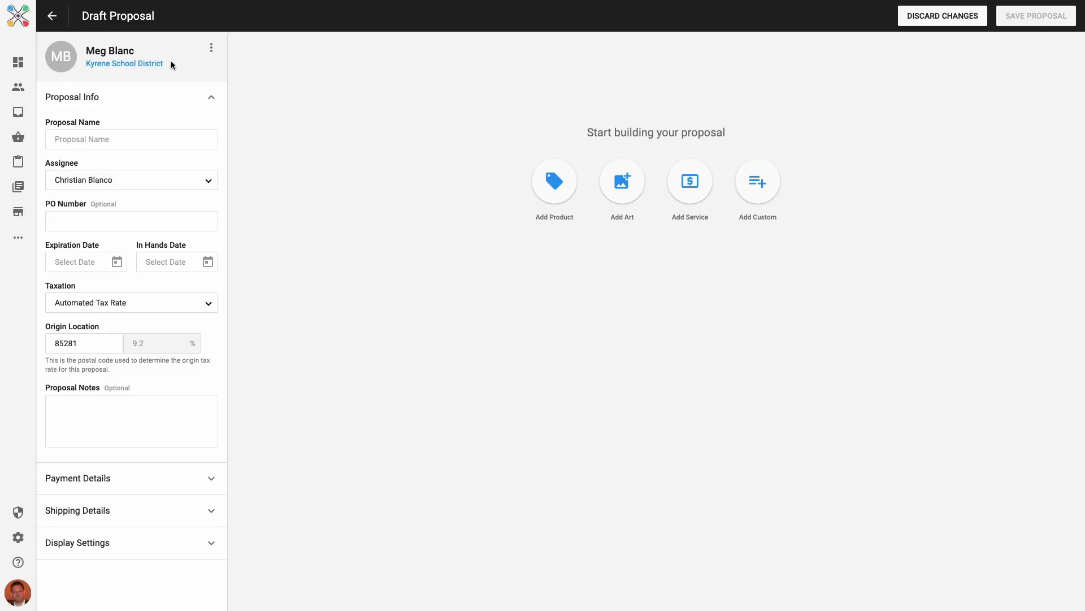
Name the proposal 'Nasa / Explore Package' and assign it to another team member.
click(115, 136)
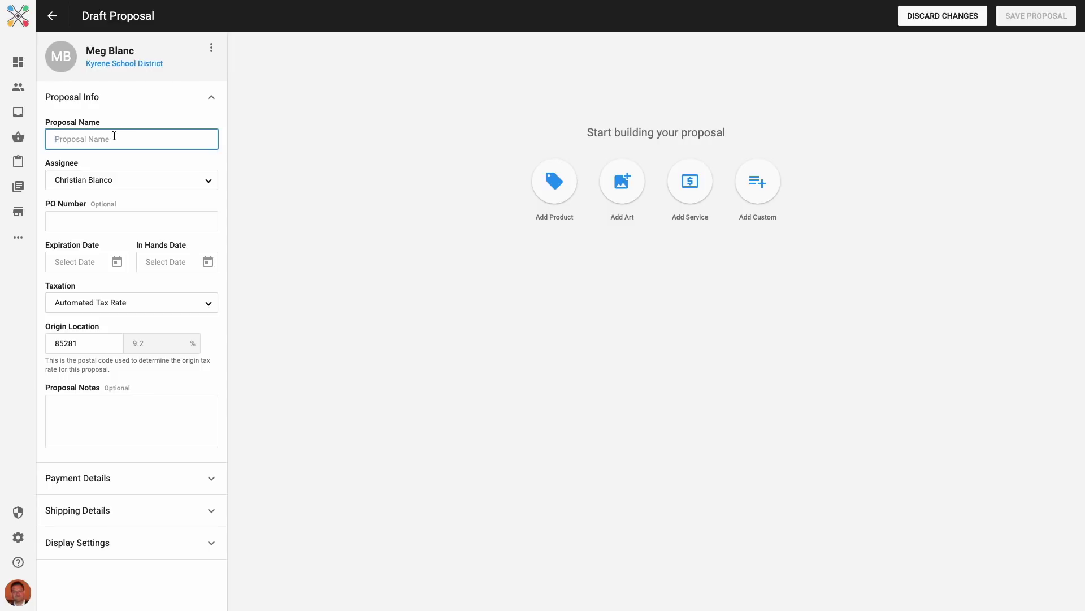
text(Nasa / Explore Package)
click(113, 154)
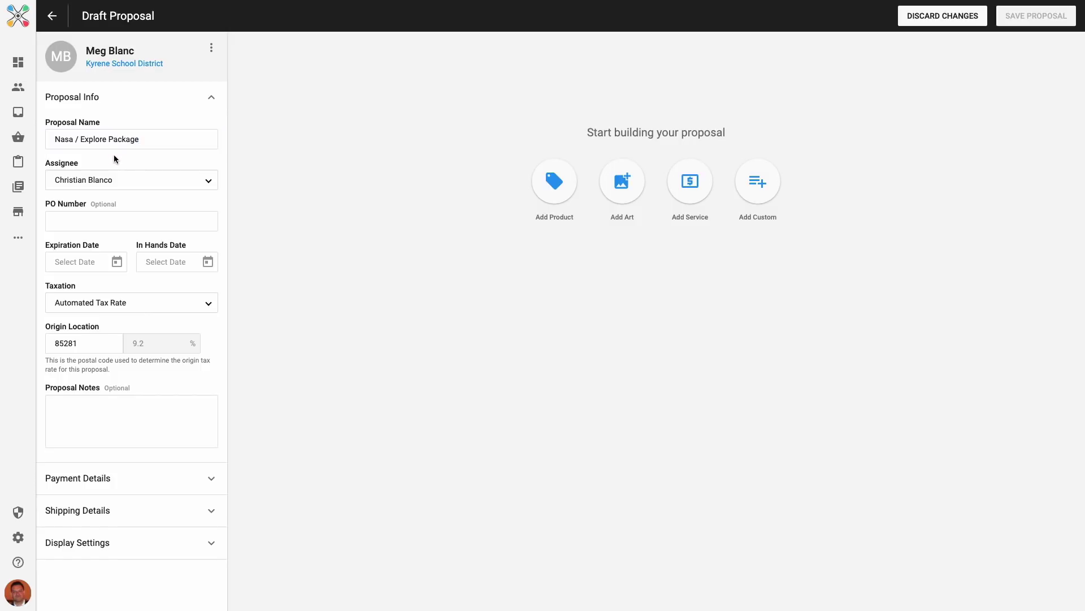
click(126, 182)
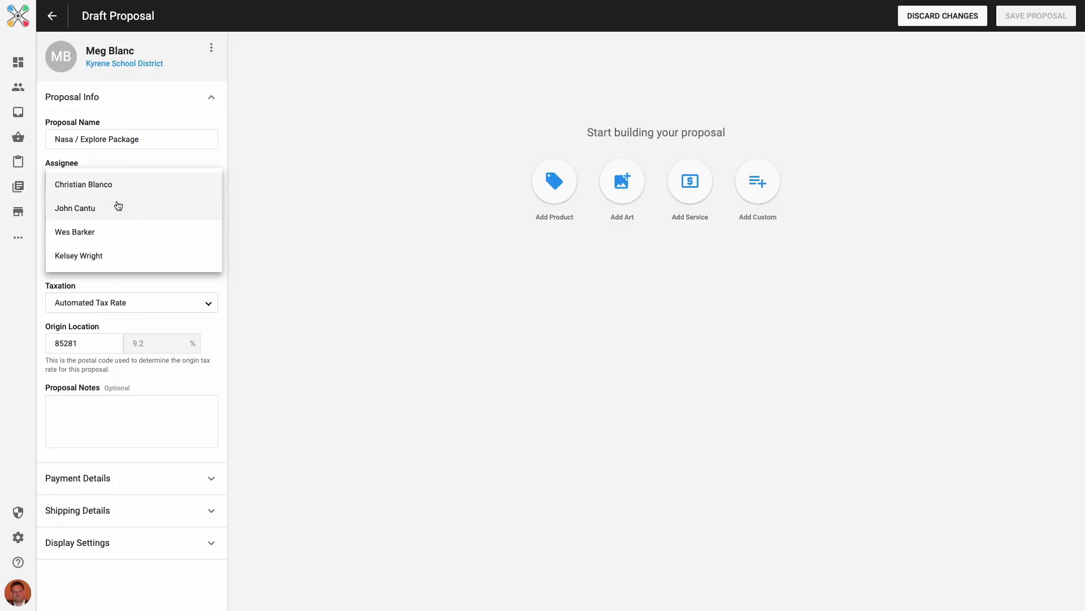
click(116, 231)
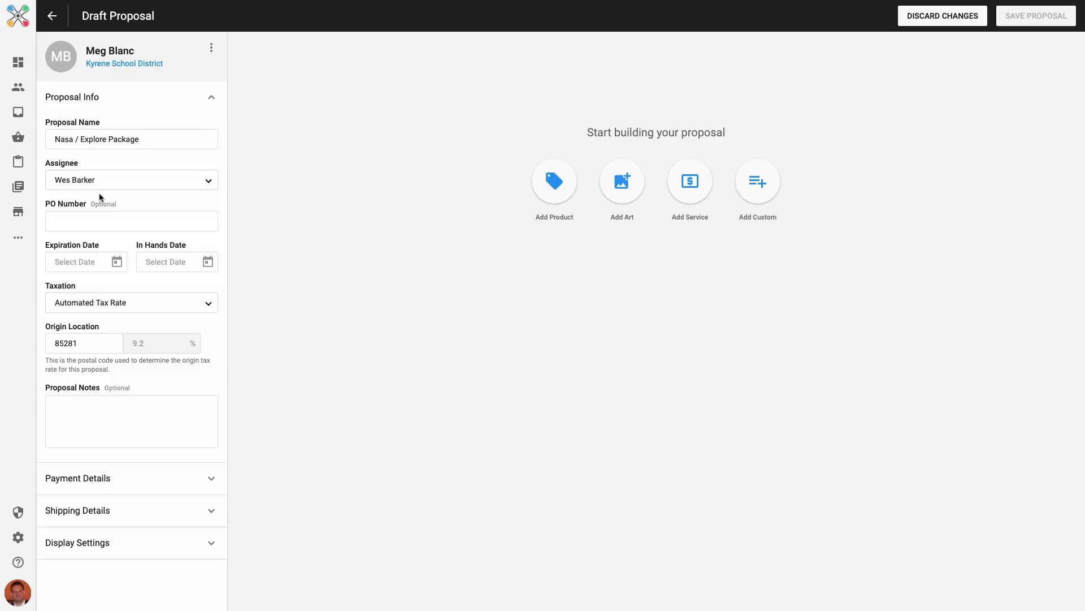
Leave the PO number, expiration date and in-hands date unset.
click(83, 220)
click(89, 262)
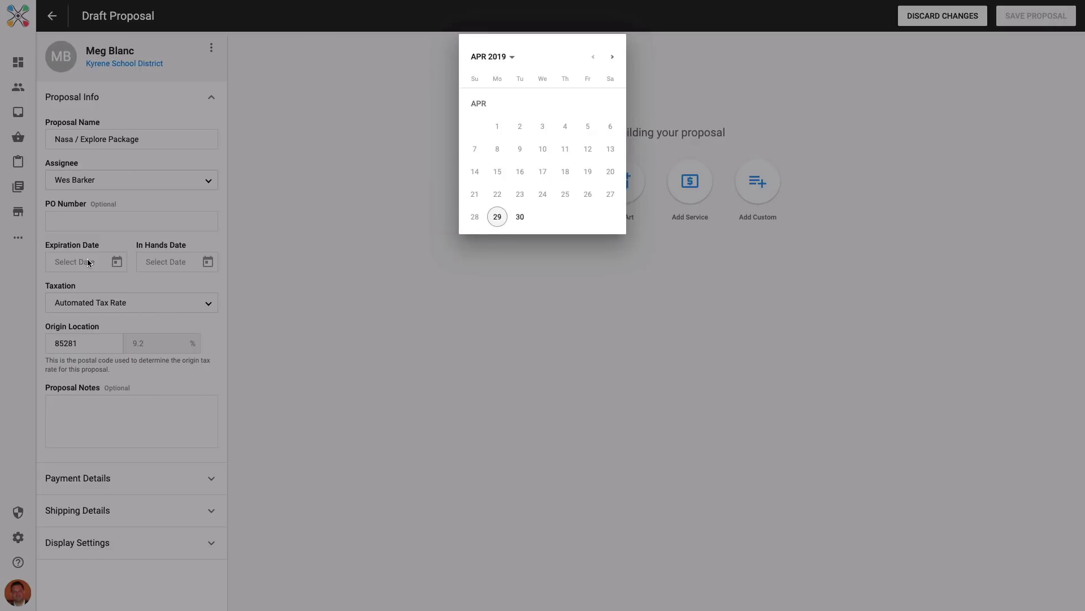
click(149, 263)
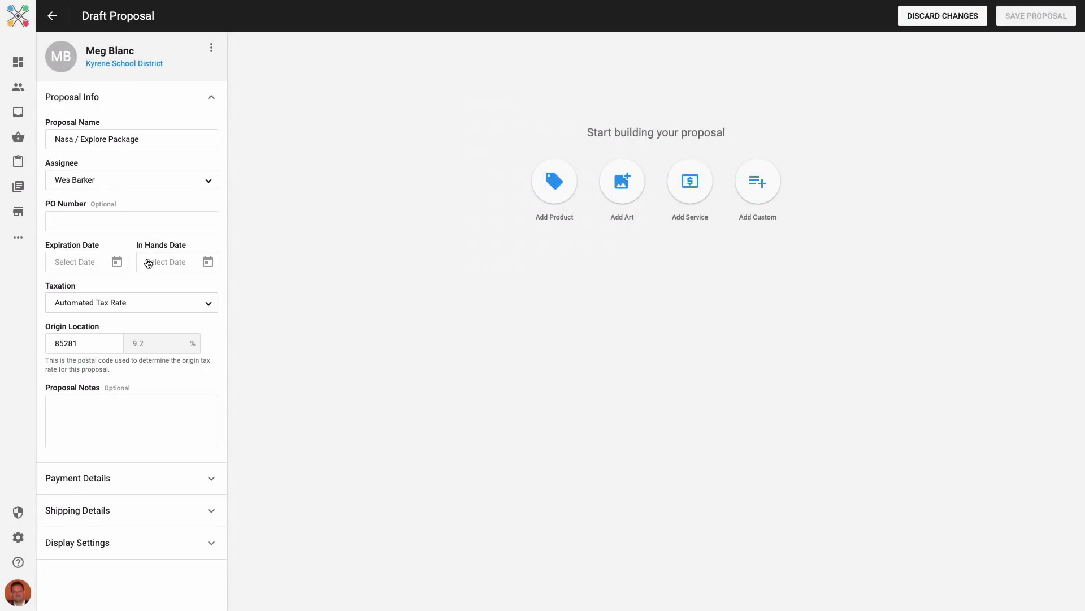
click(148, 263)
click(147, 257)
click(149, 304)
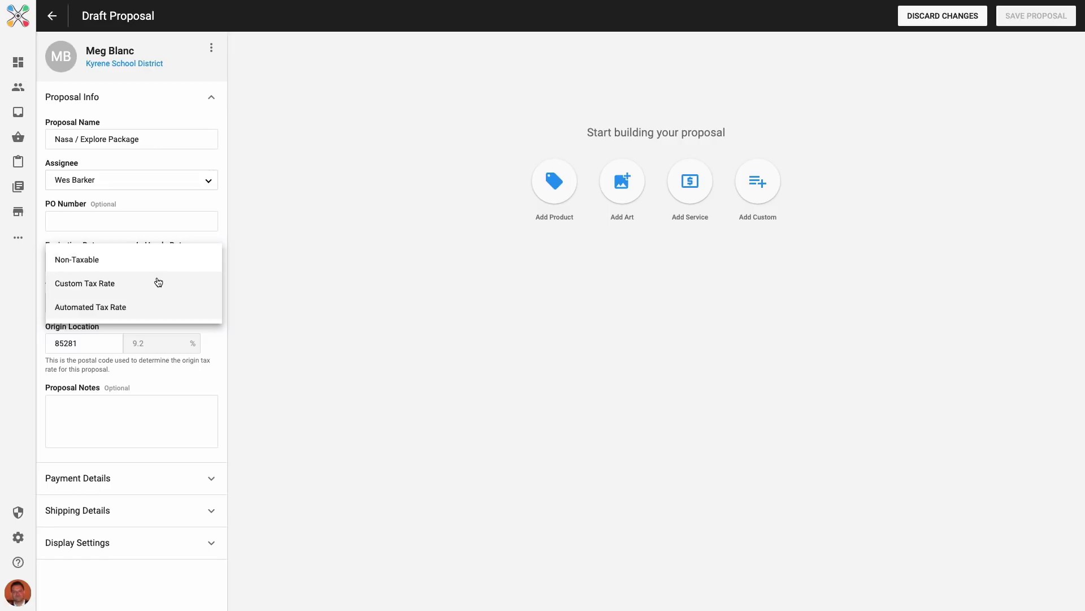
click(158, 282)
click(124, 341)
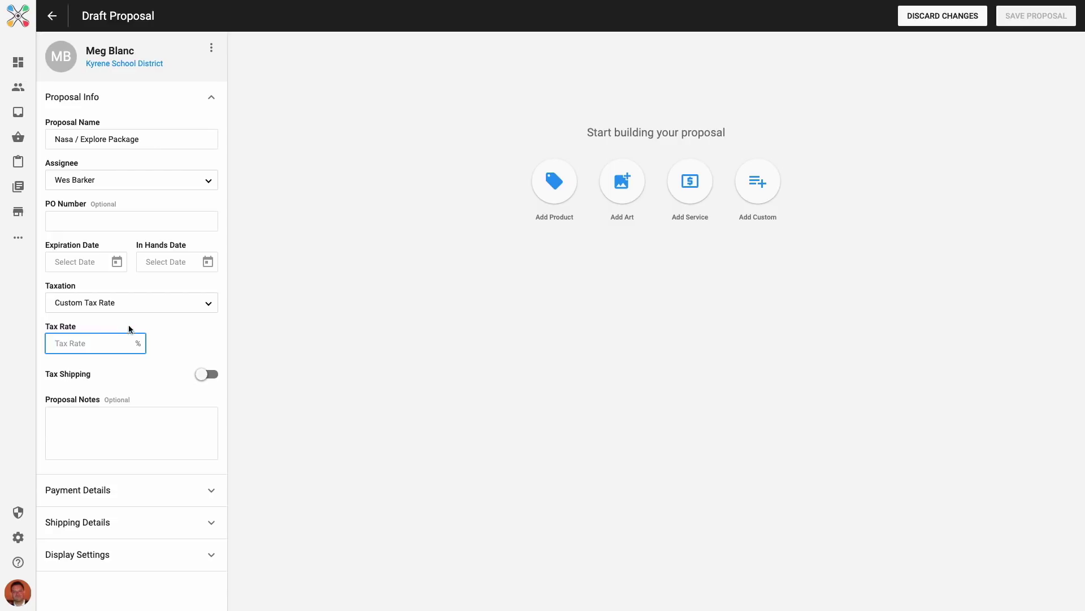
click(136, 308)
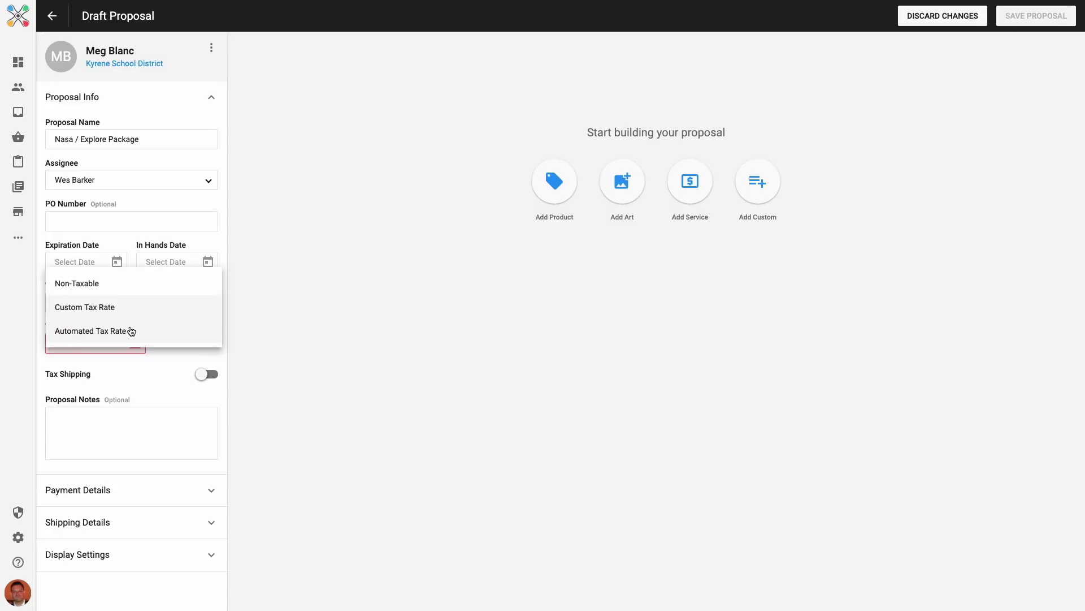
click(130, 332)
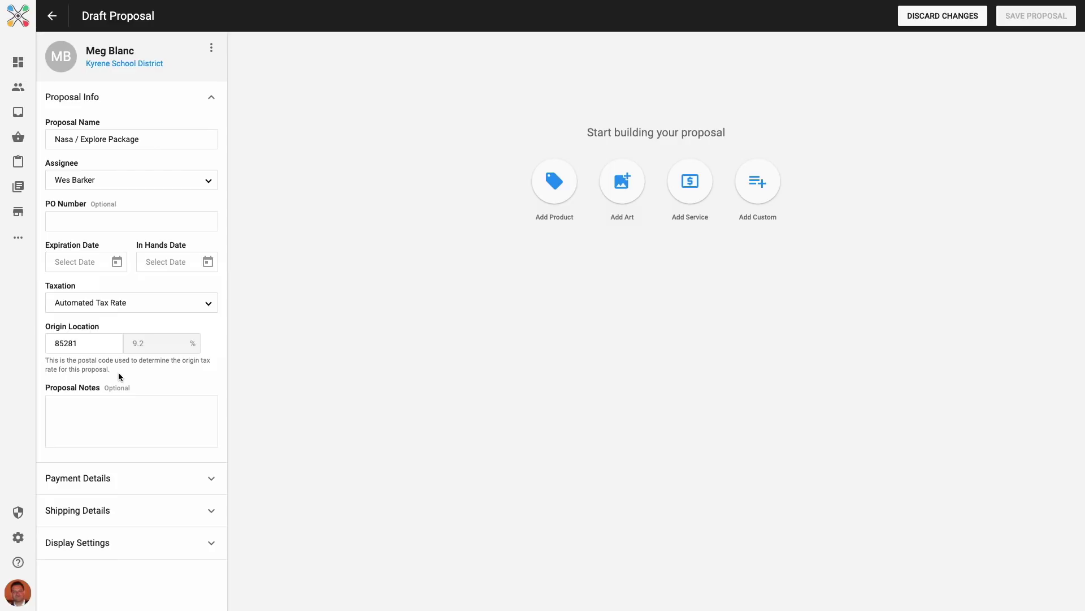
click(95, 402)
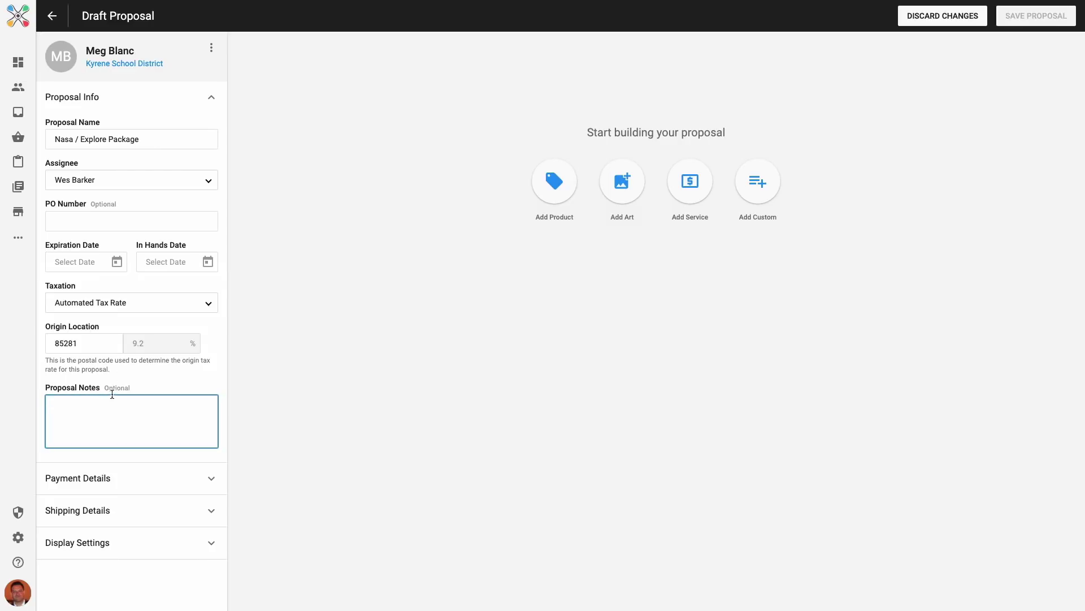
click(134, 387)
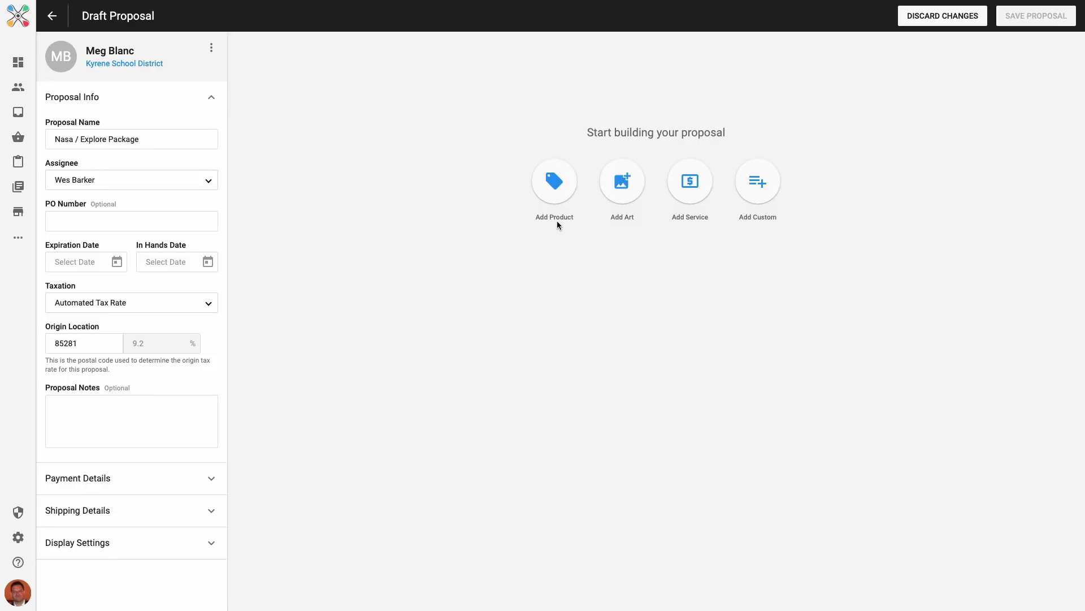
click(739, 188)
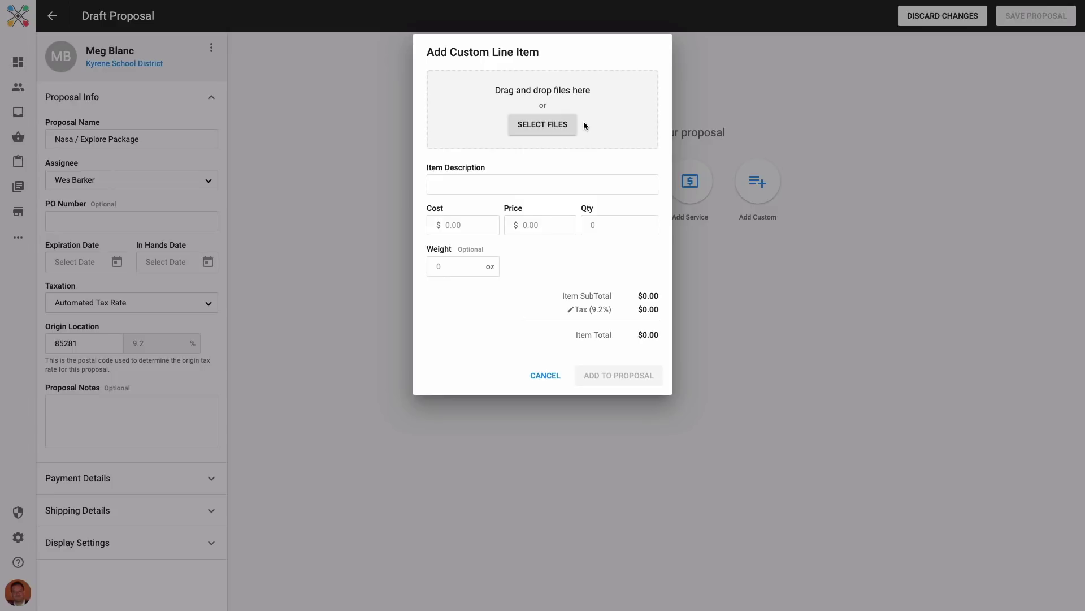
key(super+shift+4)
key(Escape)
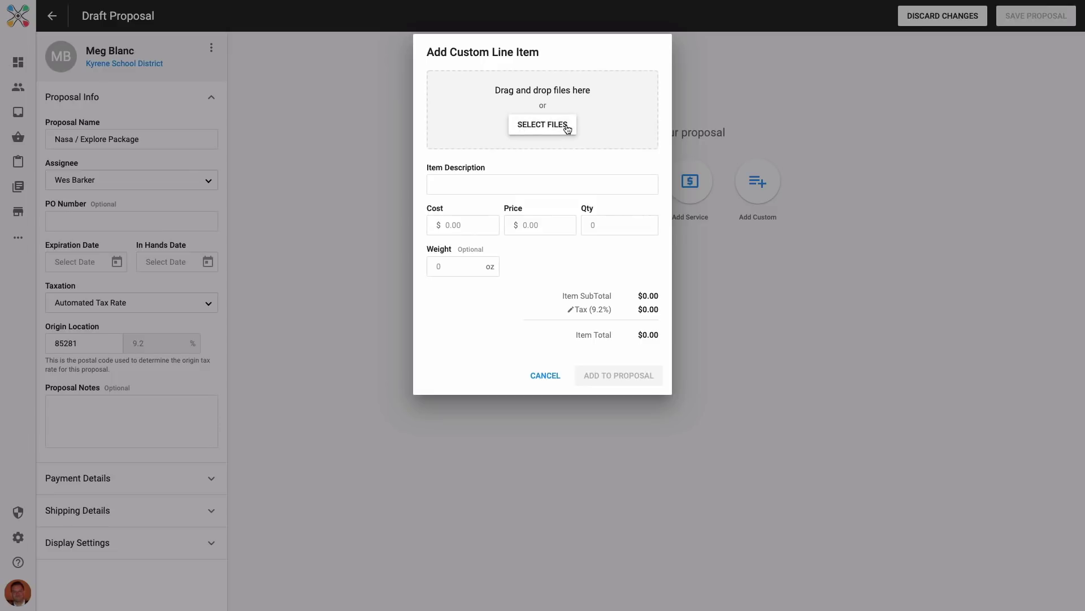
Attach the exploremars_enamelpin.jpg image to a new custom line item.
click(567, 126)
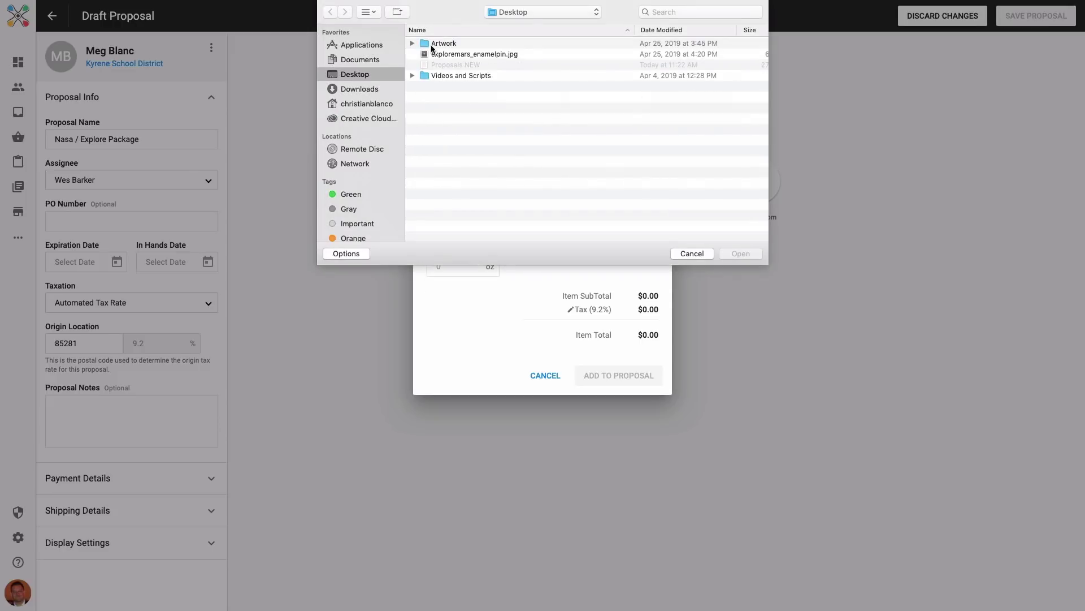
click(443, 54)
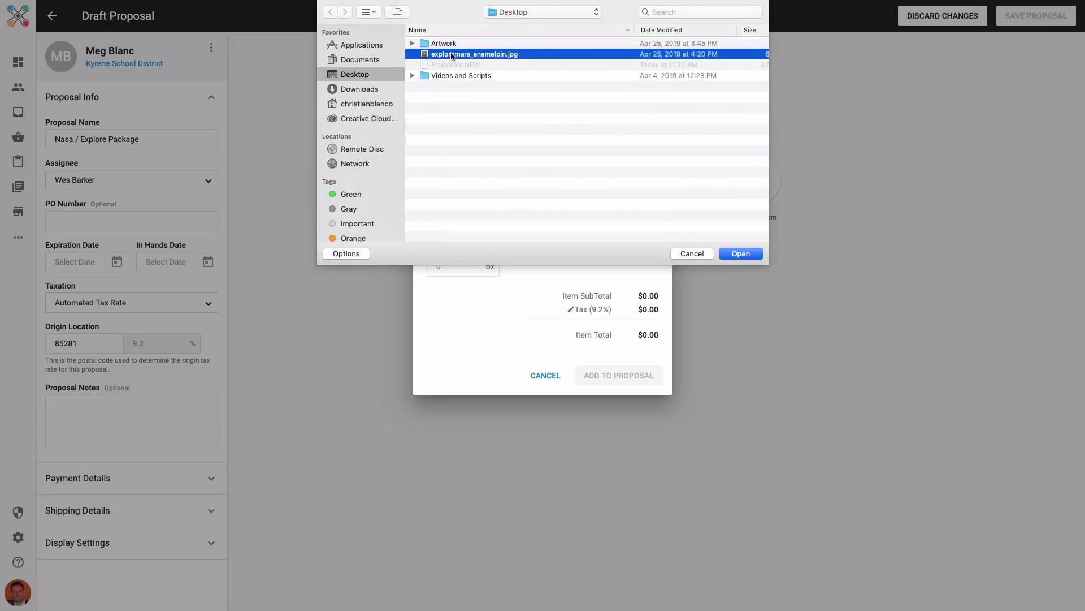
click(734, 253)
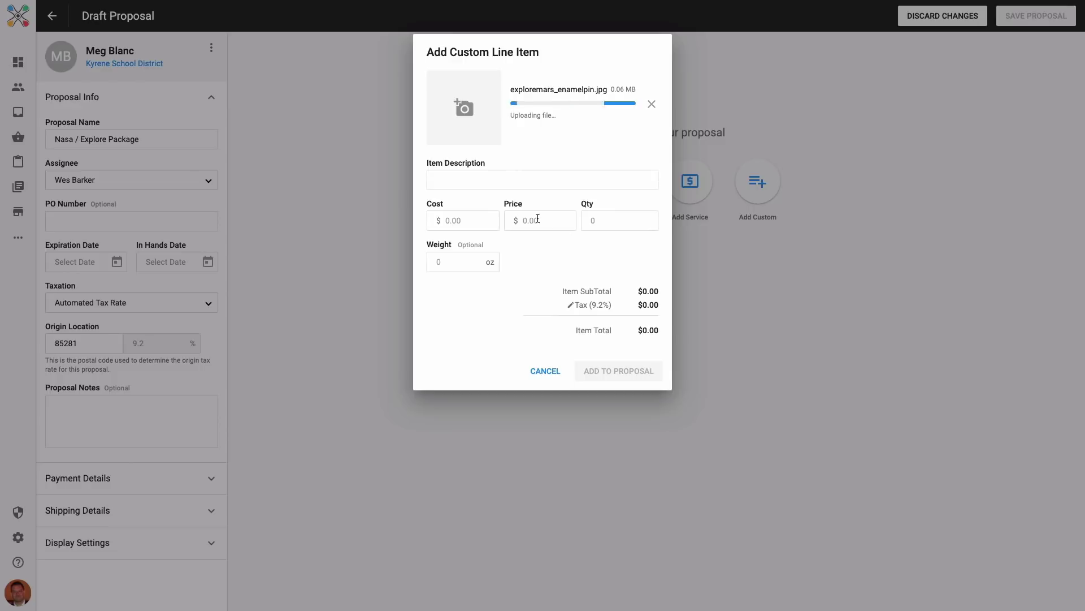
Add 'Enamel Pin' with cost 1.00, price 3.00, quantity 25 and weight .64.
click(489, 180)
text(Enamel P)
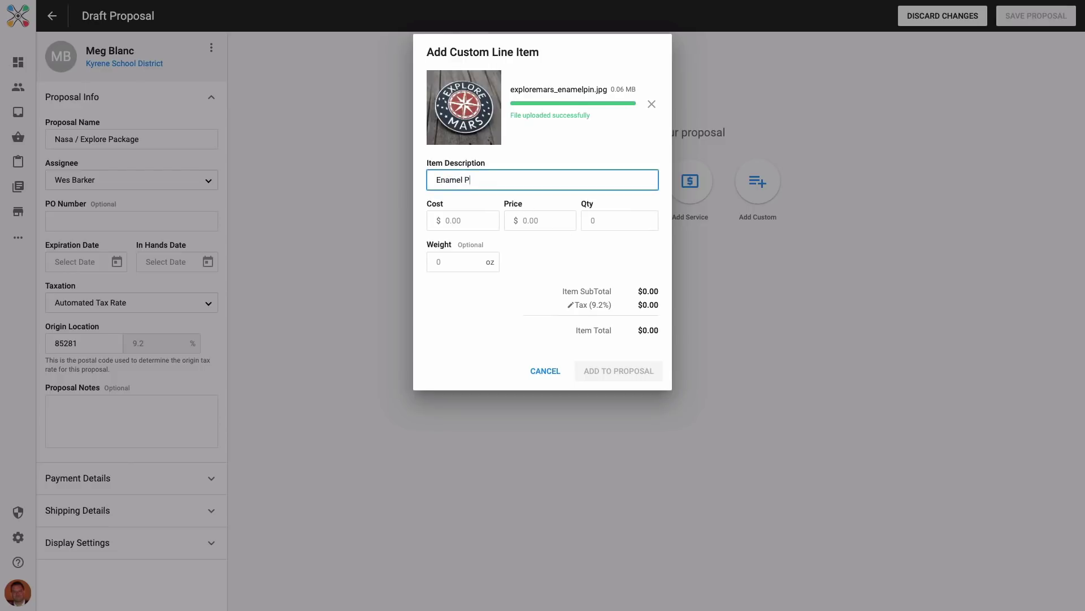
text(in)
click(471, 216)
text(1.00)
click(525, 218)
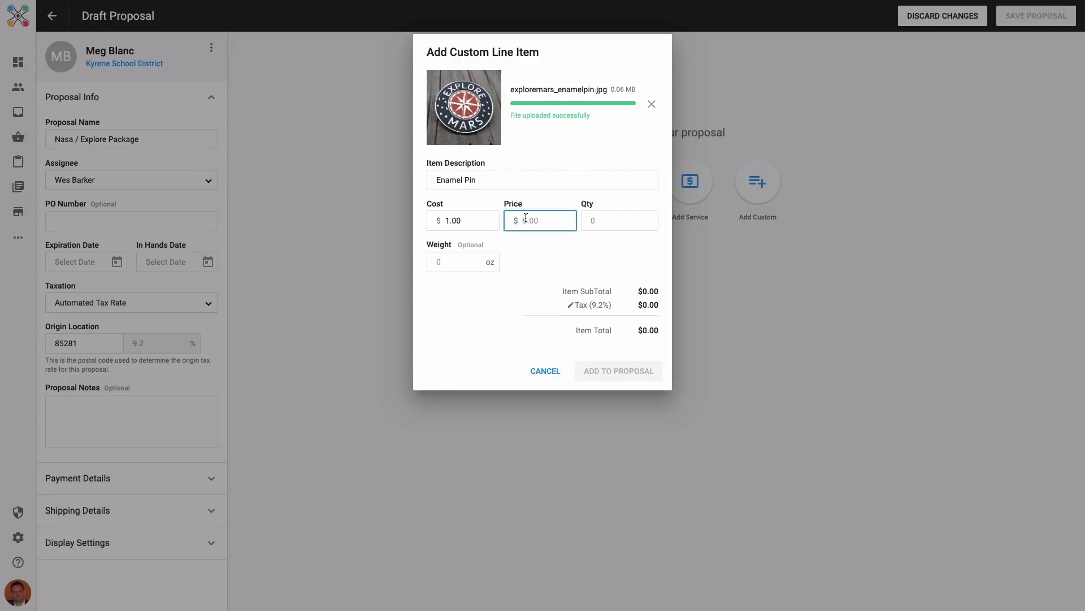
text(3.00)
click(606, 215)
text(25)
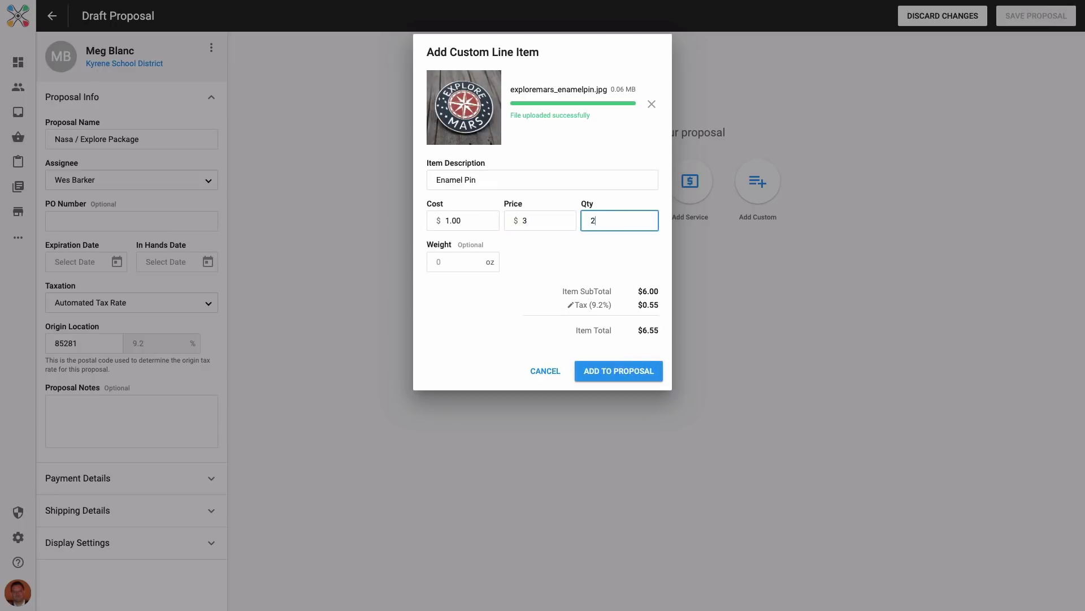
click(467, 261)
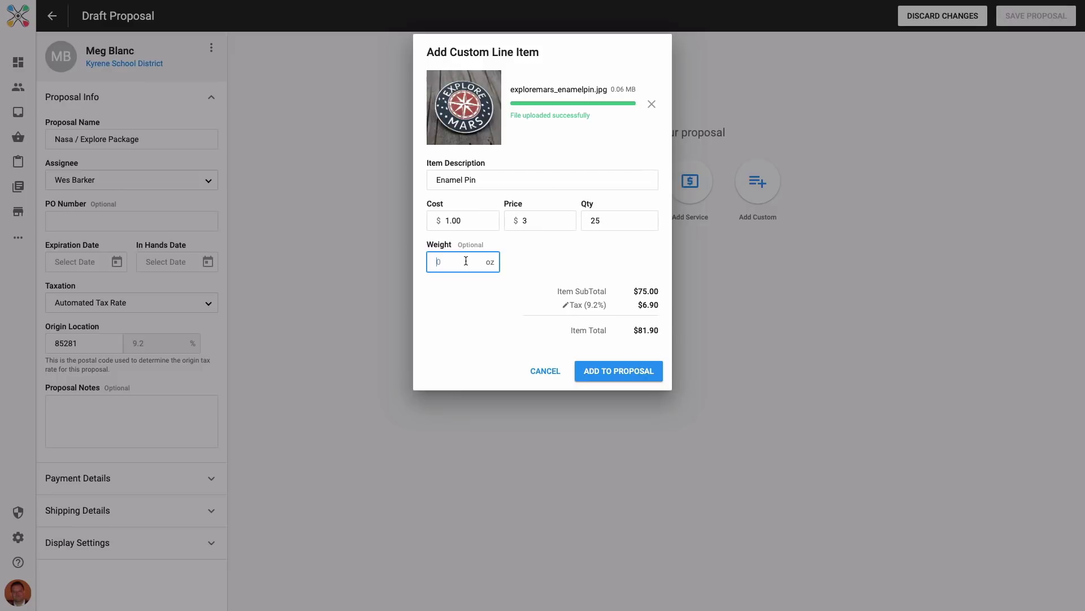
text(.64)
click(480, 300)
click(579, 373)
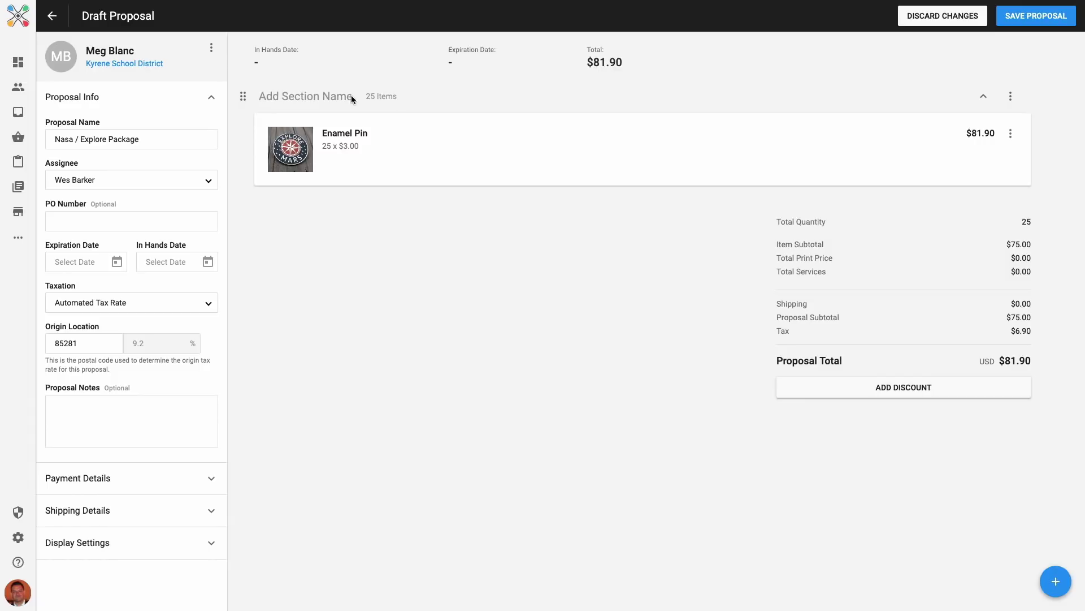
Title the section holding the Enamel Pin item 'Products'.
click(328, 95)
text(Products)
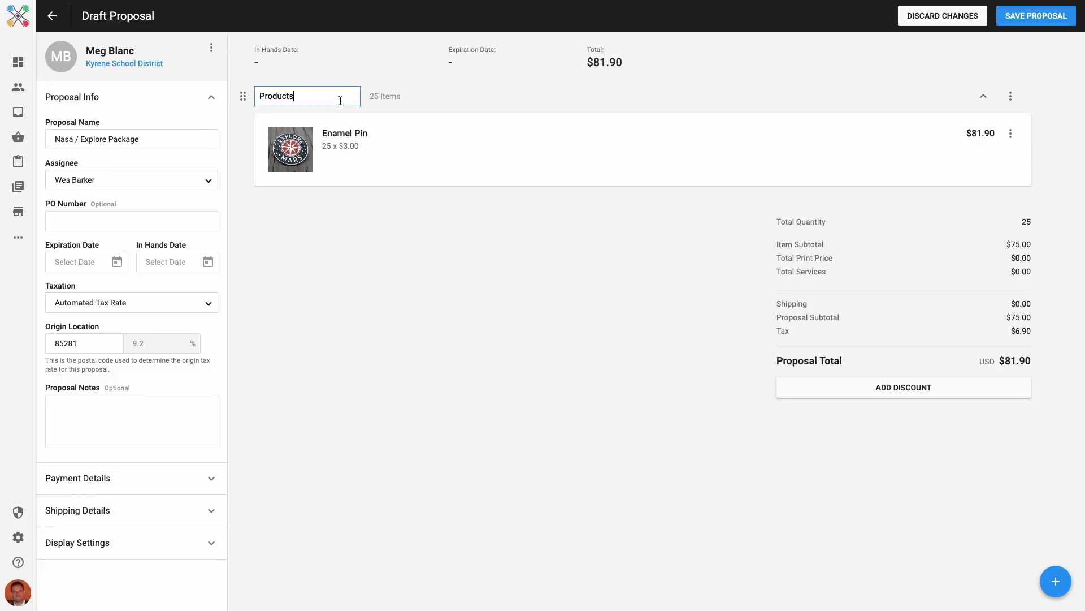
click(410, 99)
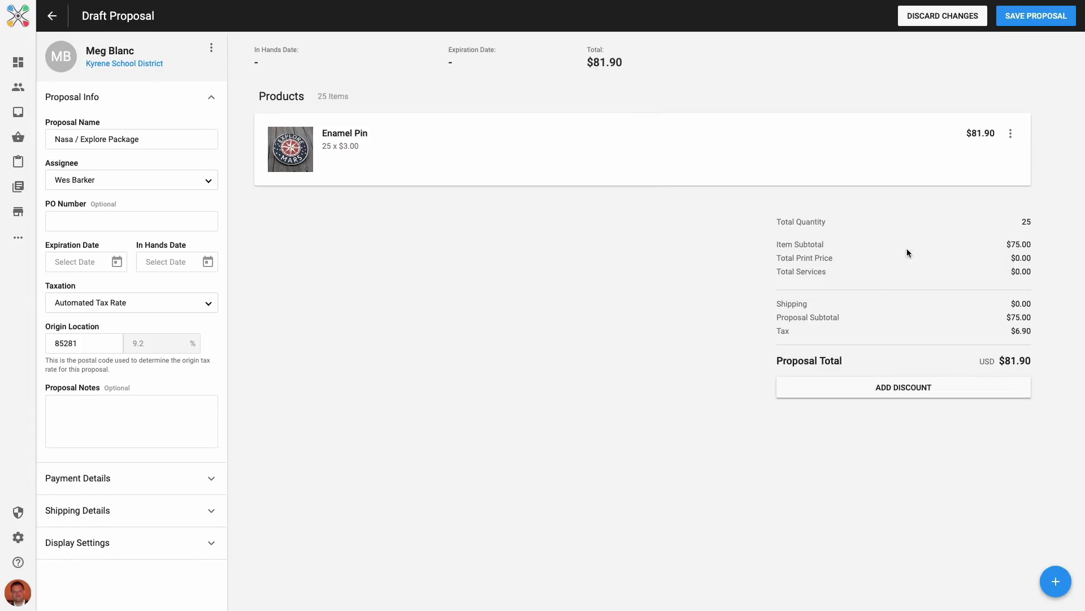
Check the Enamel Pin item's options without changes, then expand the add-to-proposal actions.
click(1009, 136)
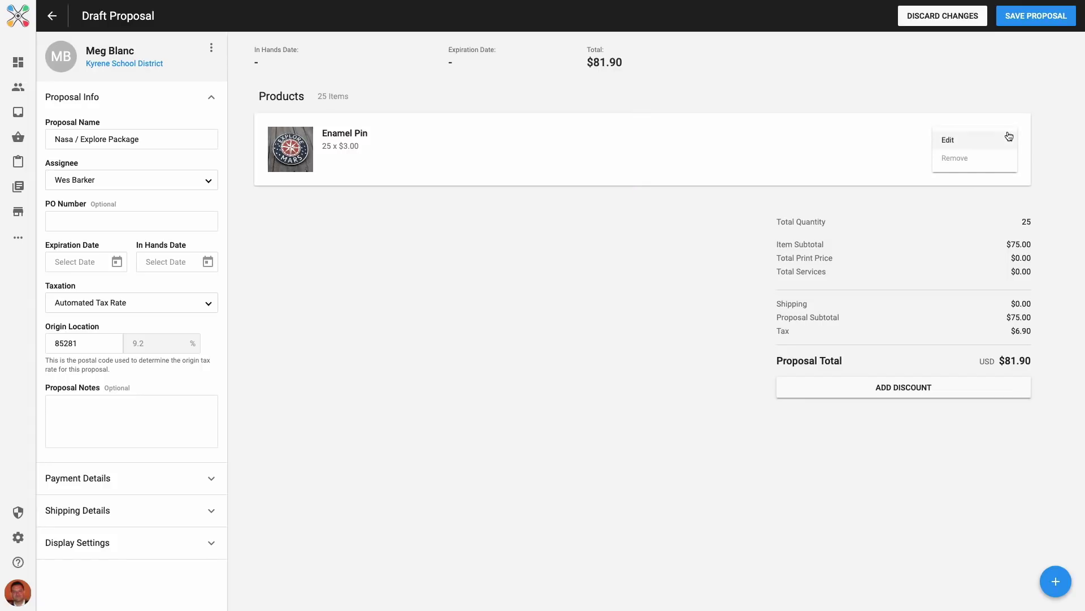
click(727, 240)
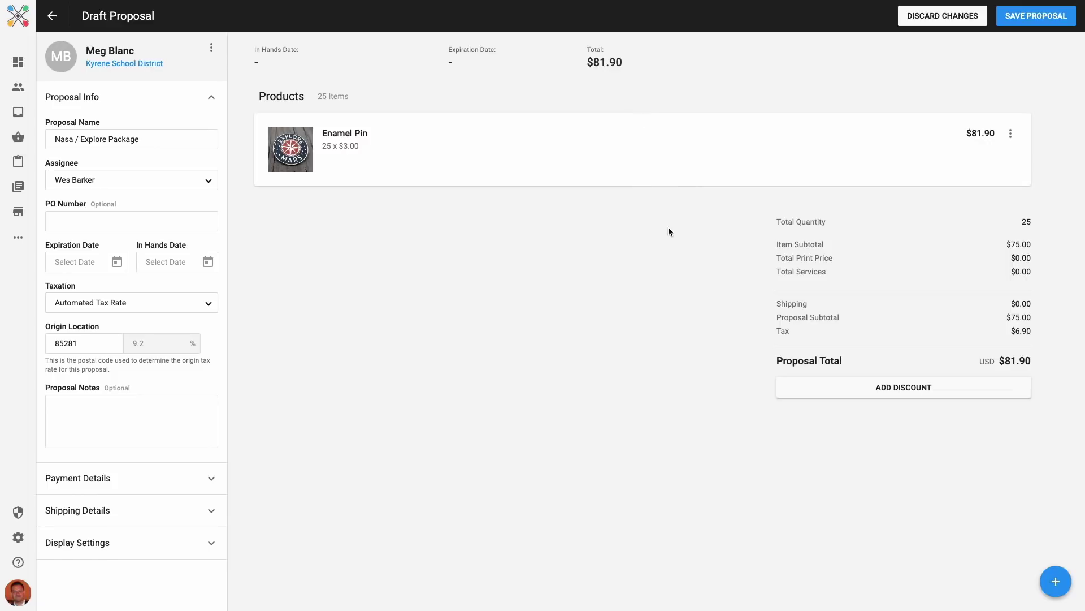
click(1049, 581)
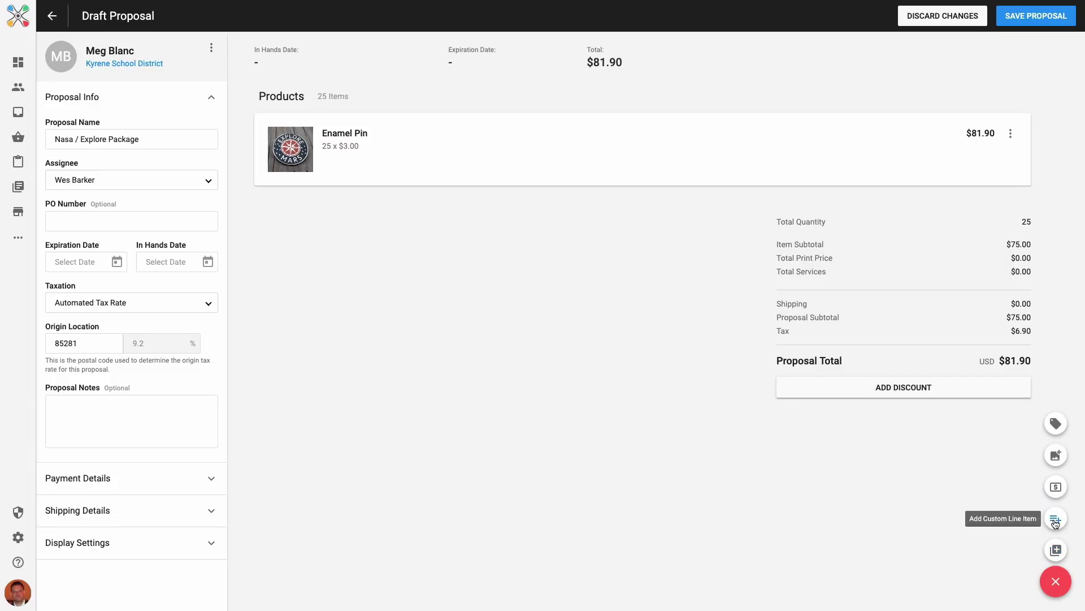
Open Add Reusable Service, try creating a new Per Hour service, then cancel back.
click(1057, 487)
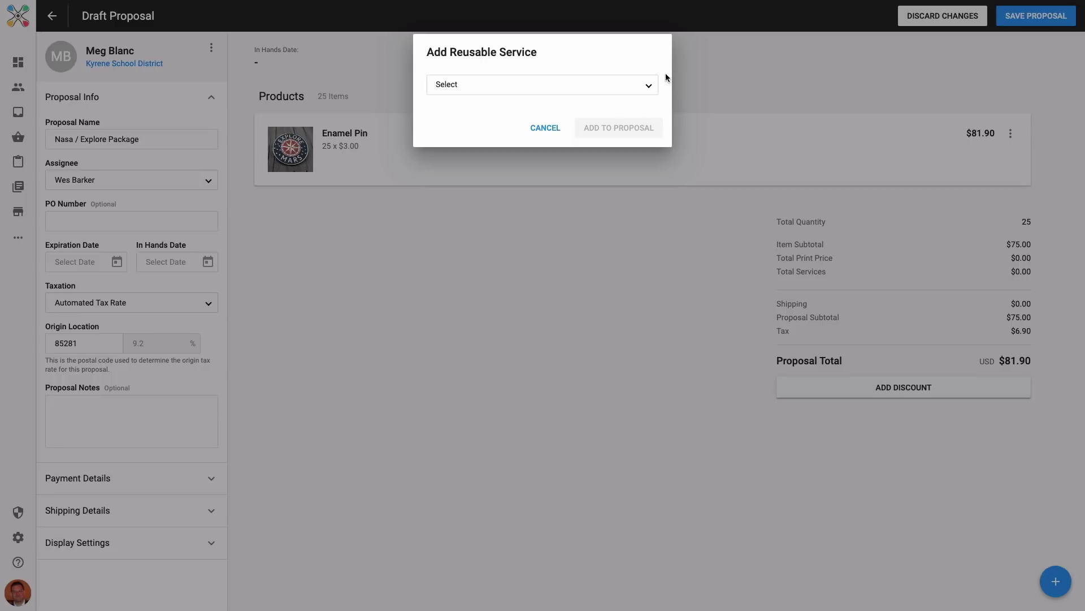
click(650, 89)
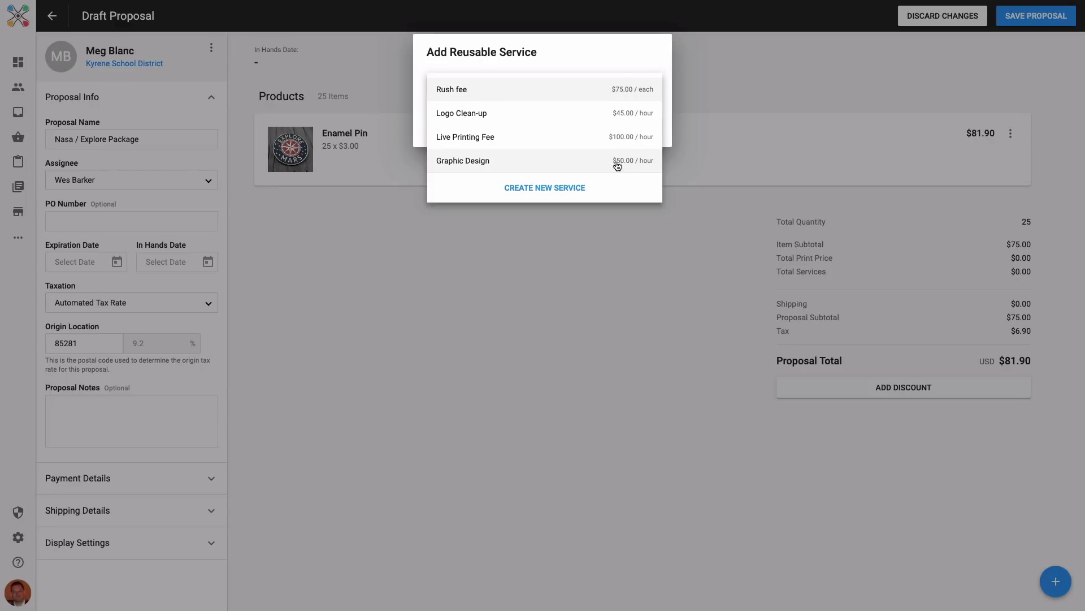
click(557, 193)
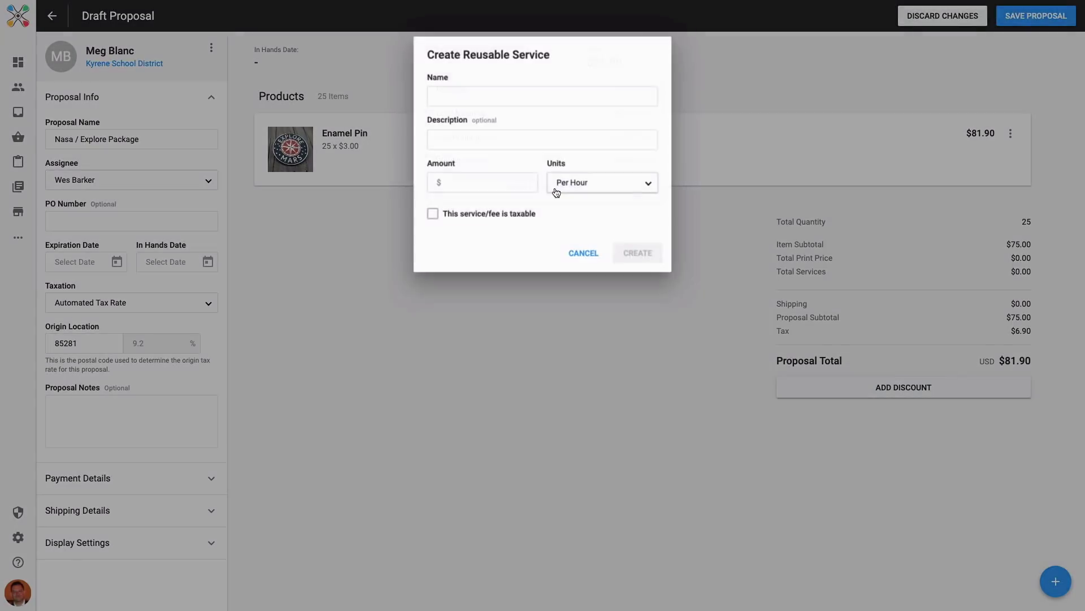
click(541, 137)
click(513, 179)
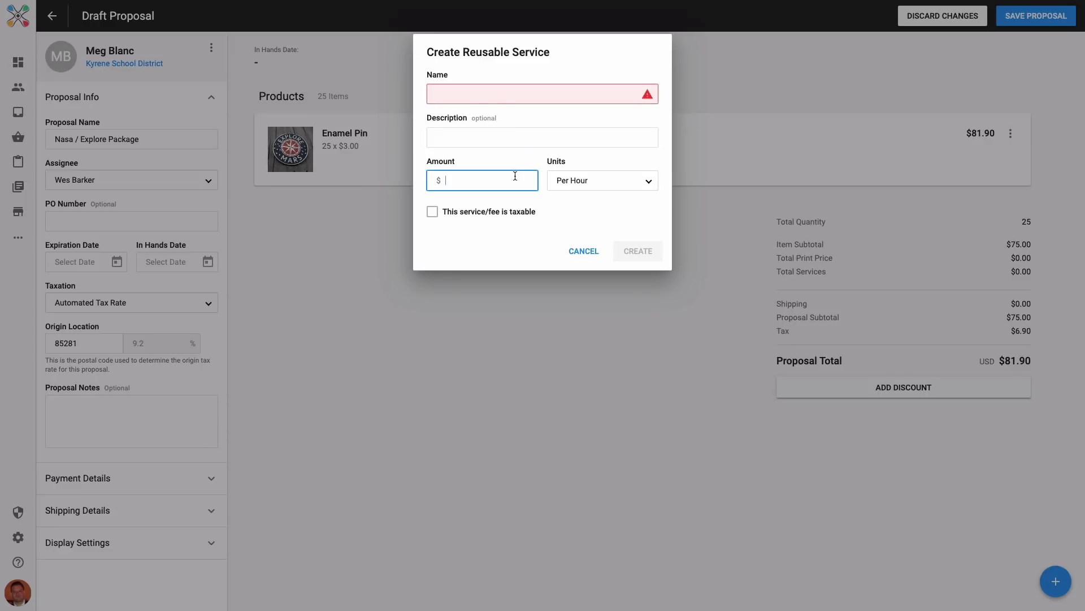
click(590, 180)
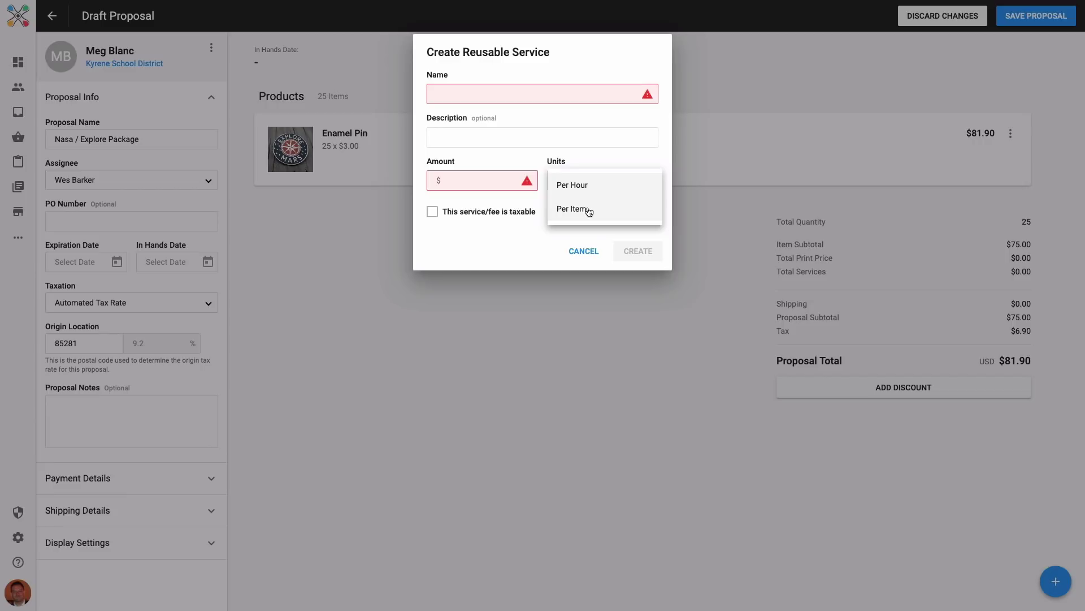
click(509, 241)
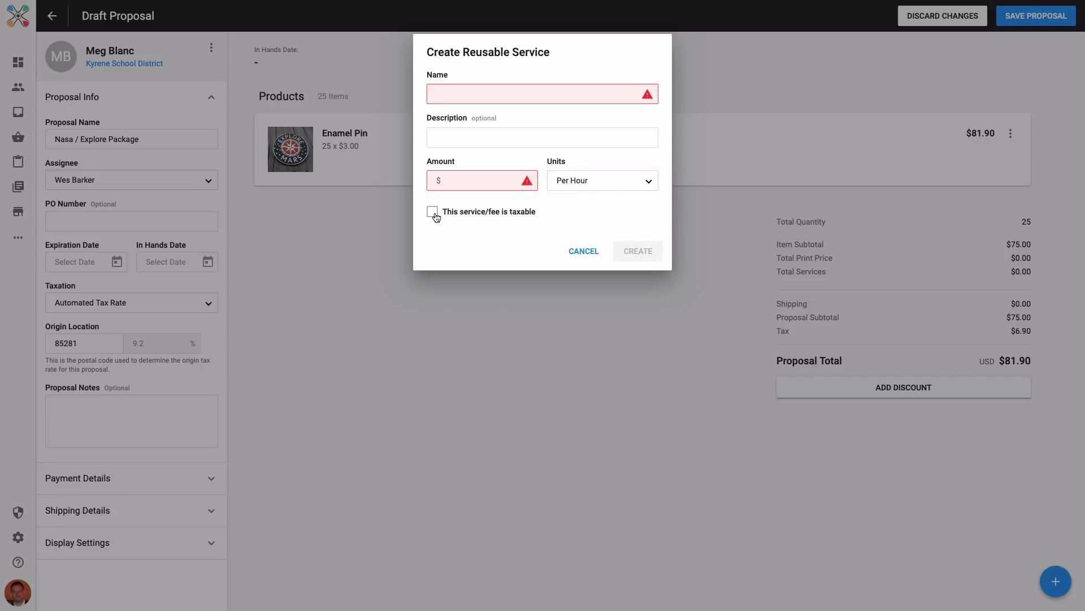
click(579, 251)
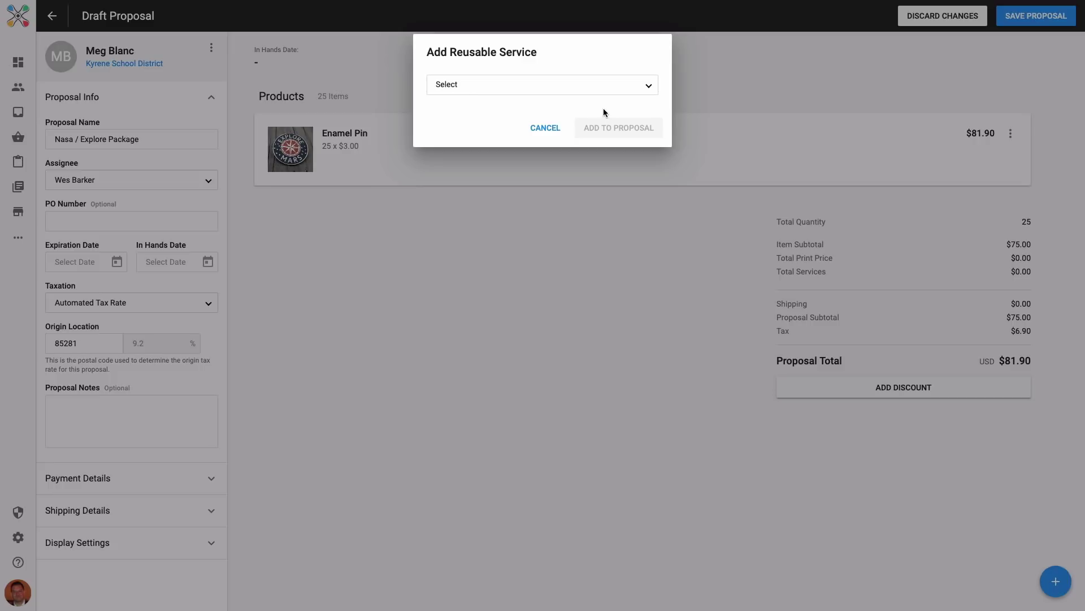
Add the Rush fee reusable service, quantity 1 at $75.00, to the proposal.
click(605, 88)
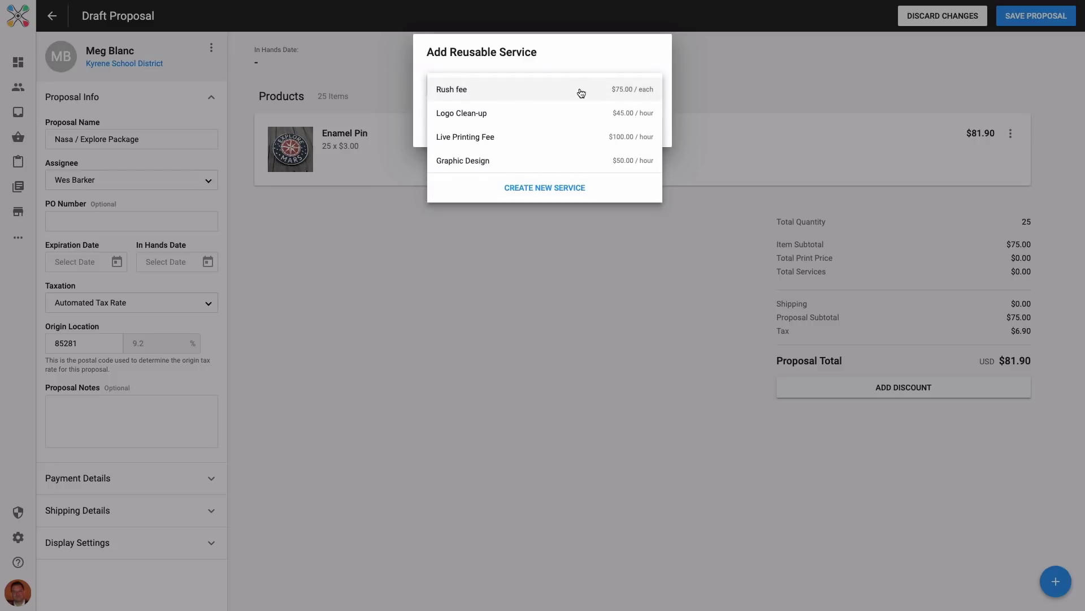
click(546, 90)
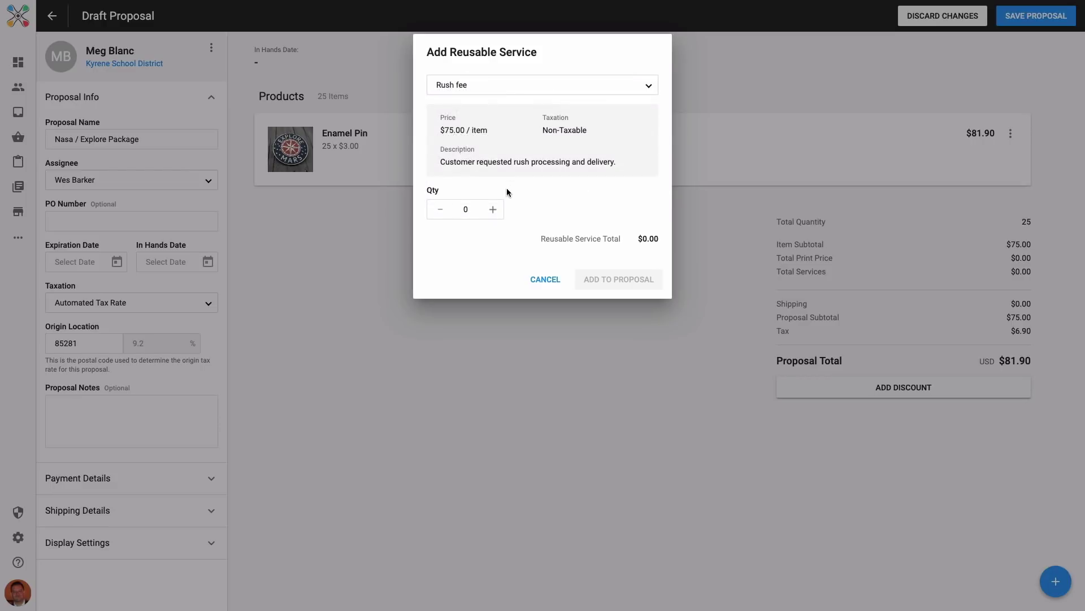
click(494, 211)
click(583, 281)
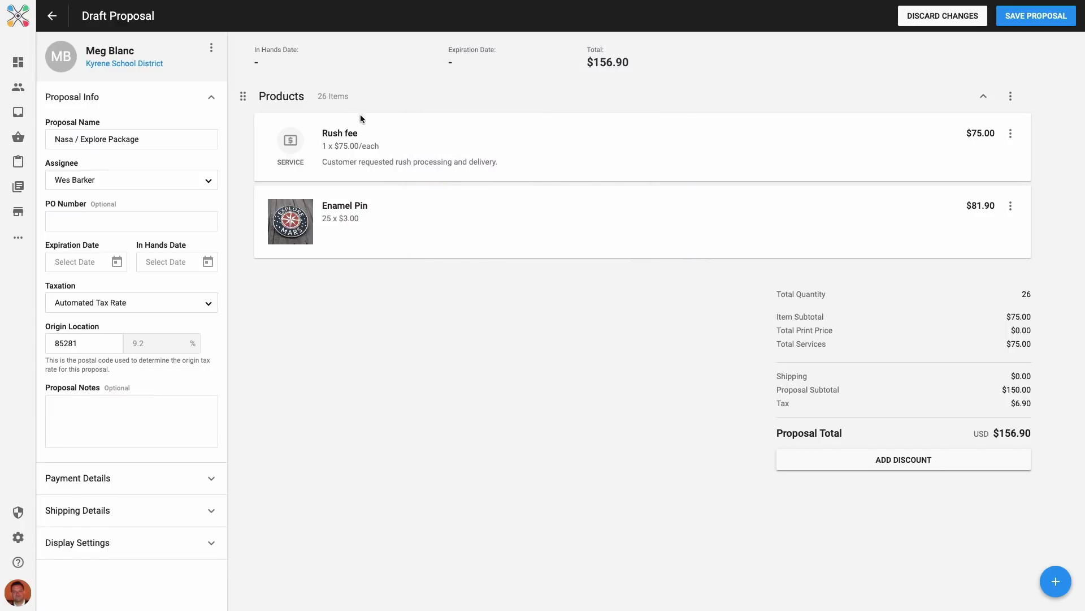
click(1046, 581)
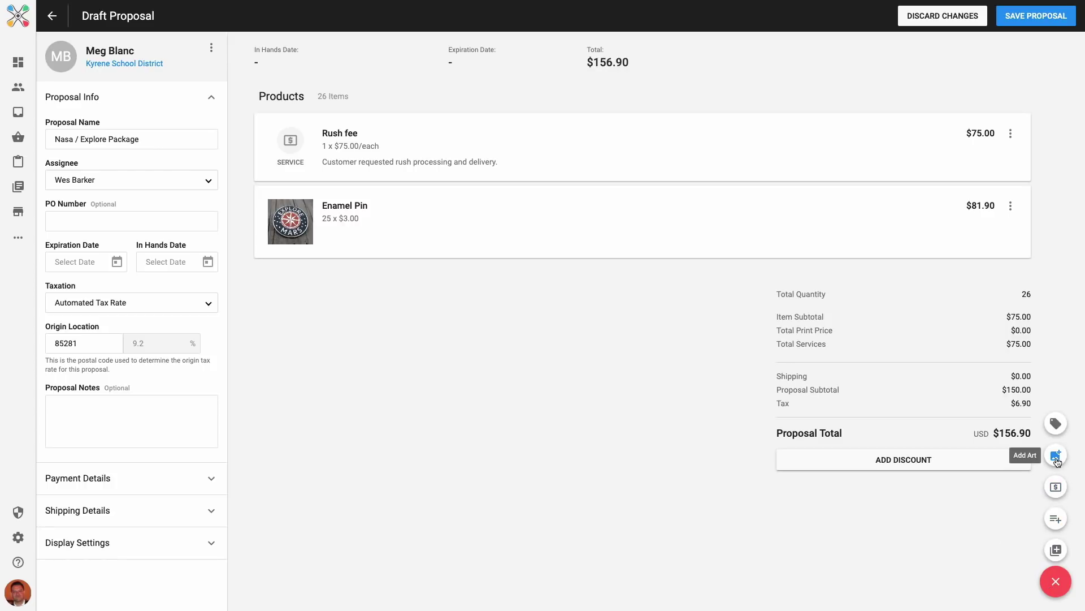
Upload Artwork > NASA > NASA_logo.svg and add it as the NASA_LOGO print item.
click(1055, 455)
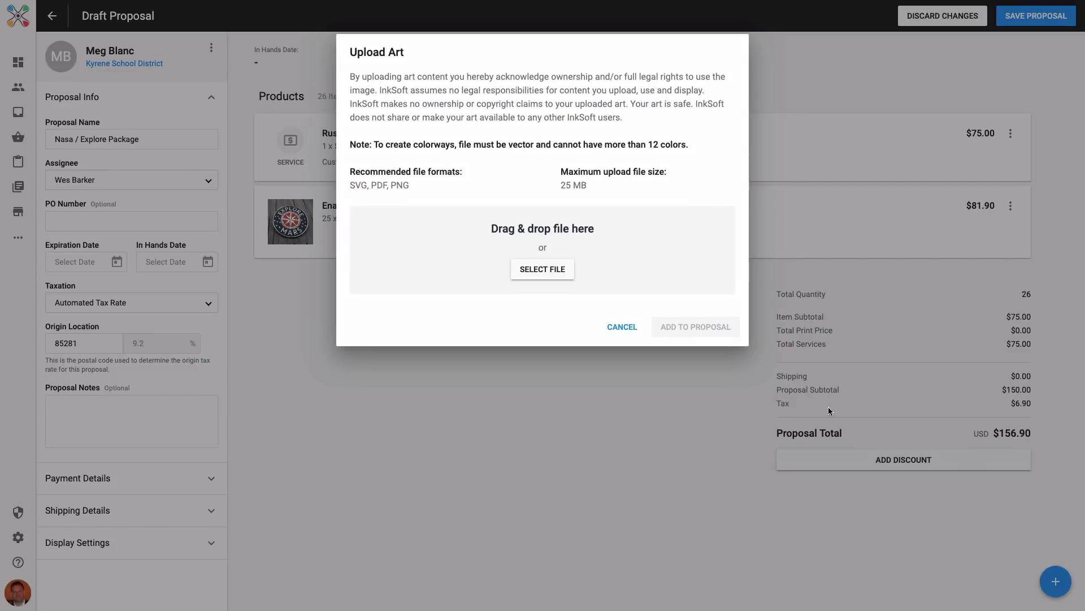
click(571, 277)
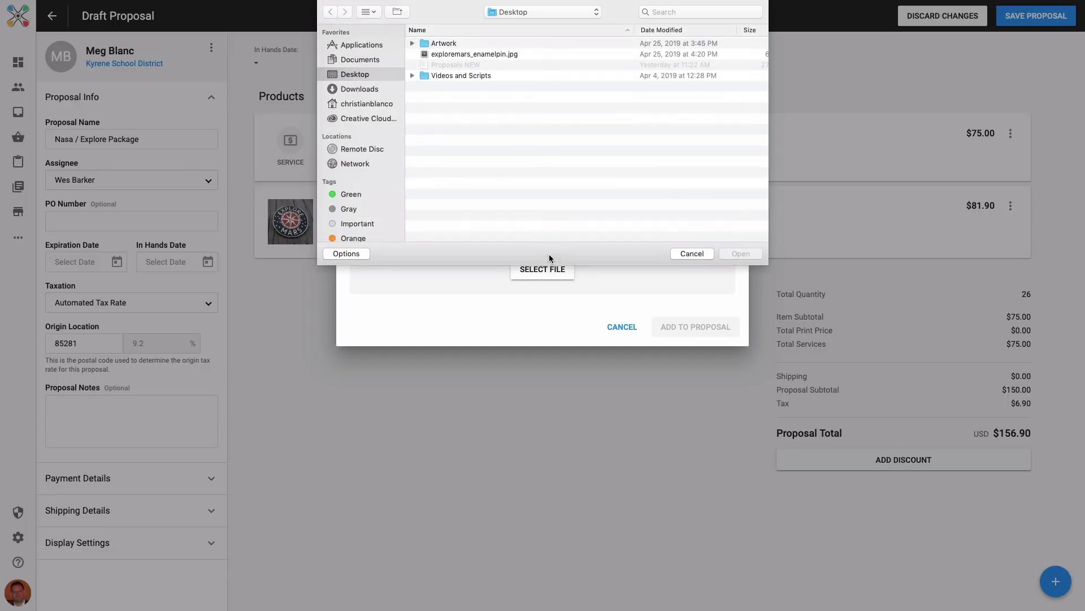
double_click(444, 45)
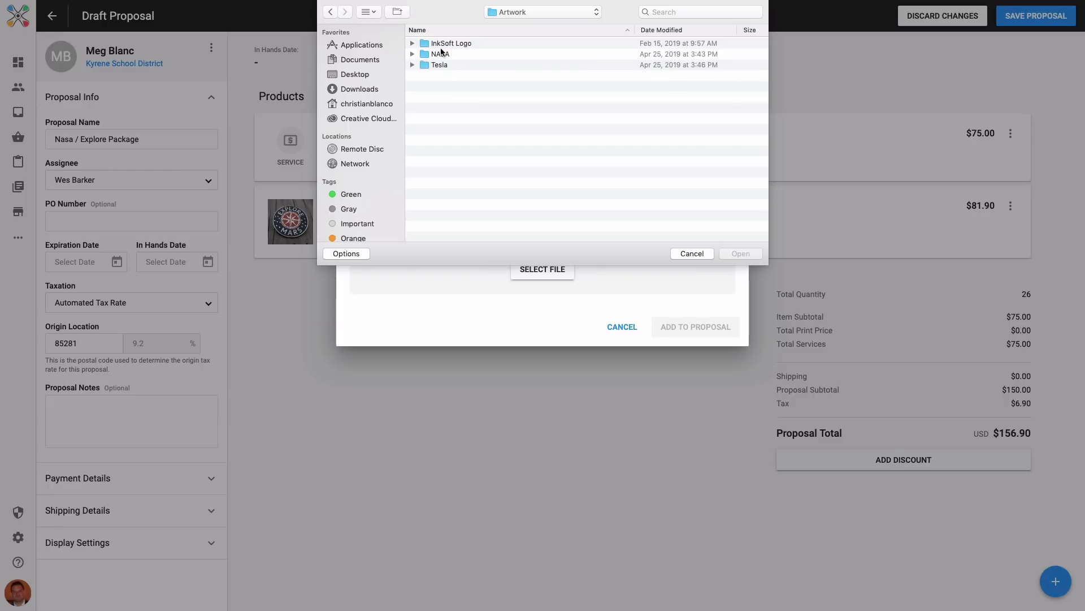
double_click(441, 55)
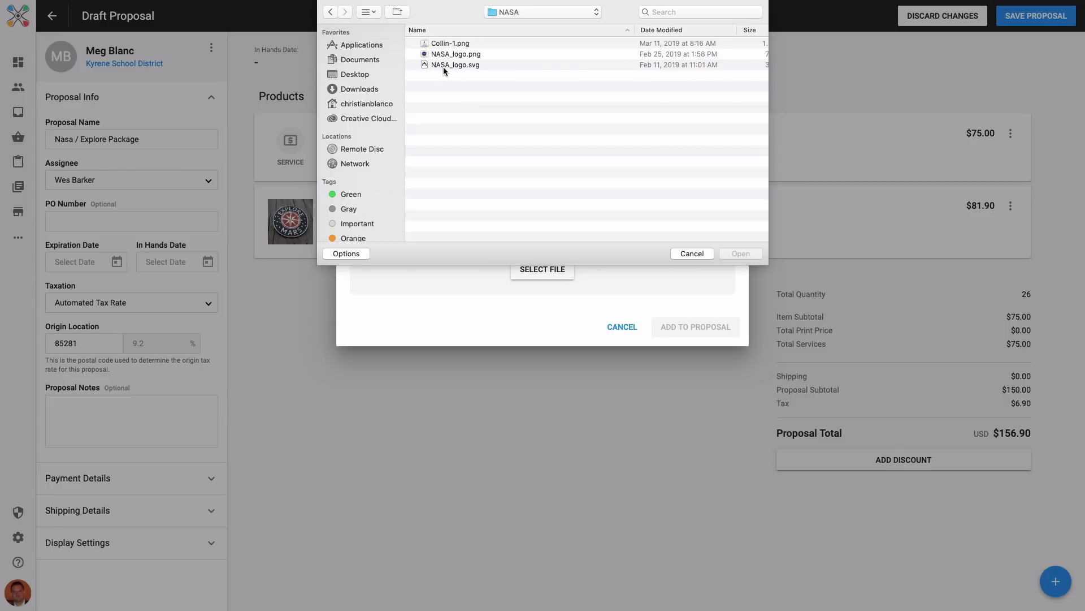
click(443, 65)
click(721, 254)
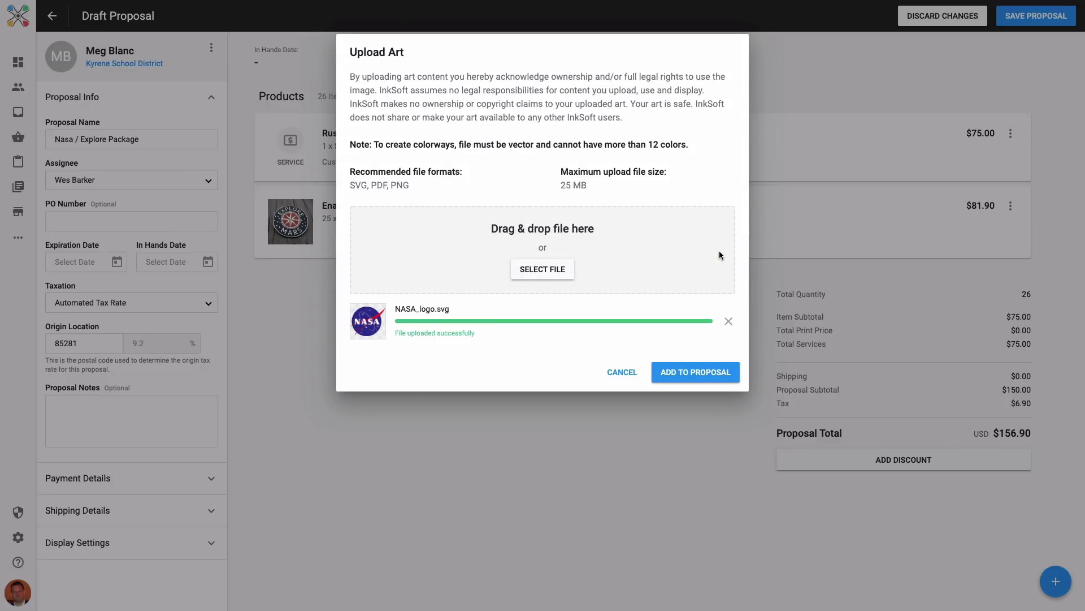
click(693, 377)
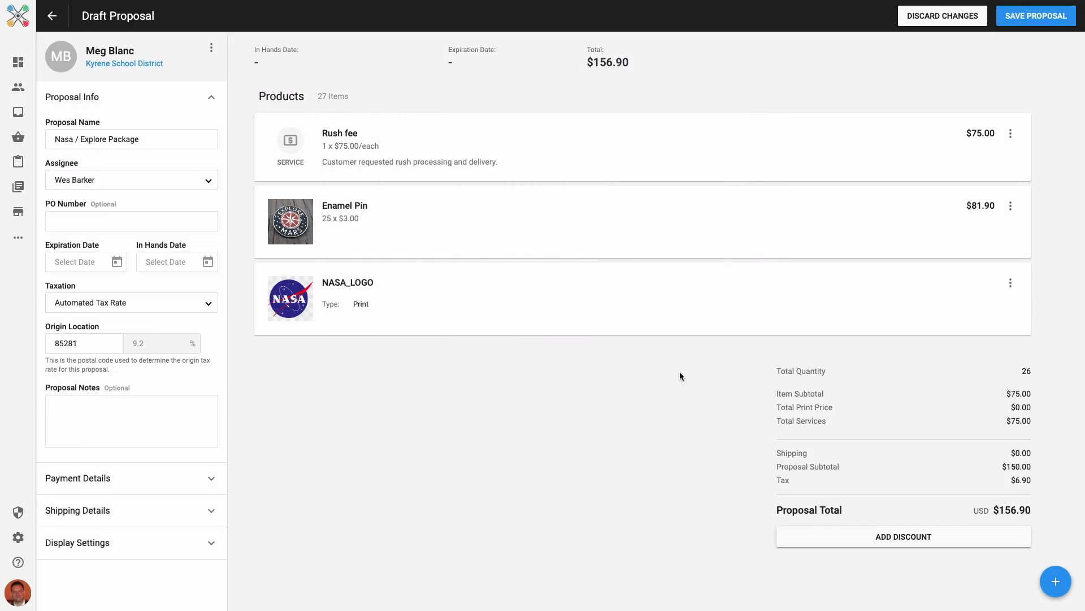
Insert a new section above NASA_LOGO and name it 'Artwork'.
mouse_move(649, 326)
click(643, 263)
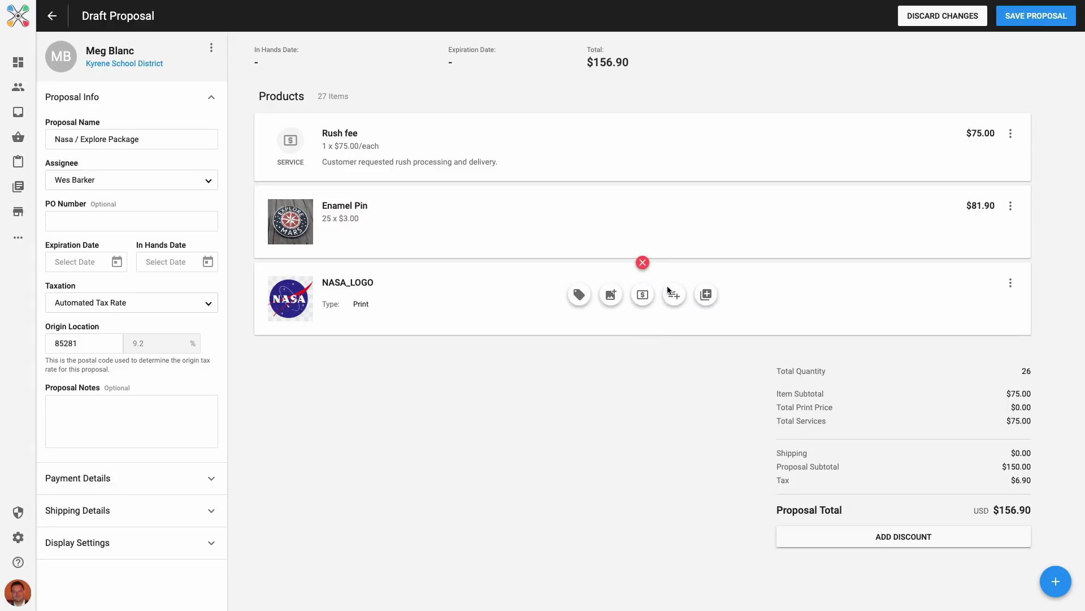
click(704, 294)
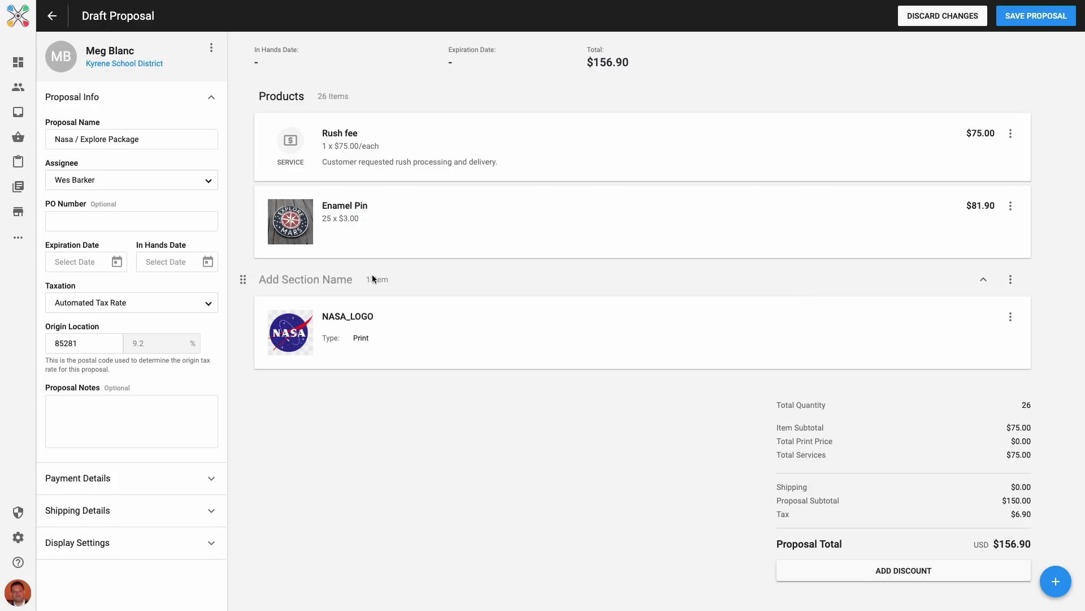
click(343, 279)
text(Artwork)
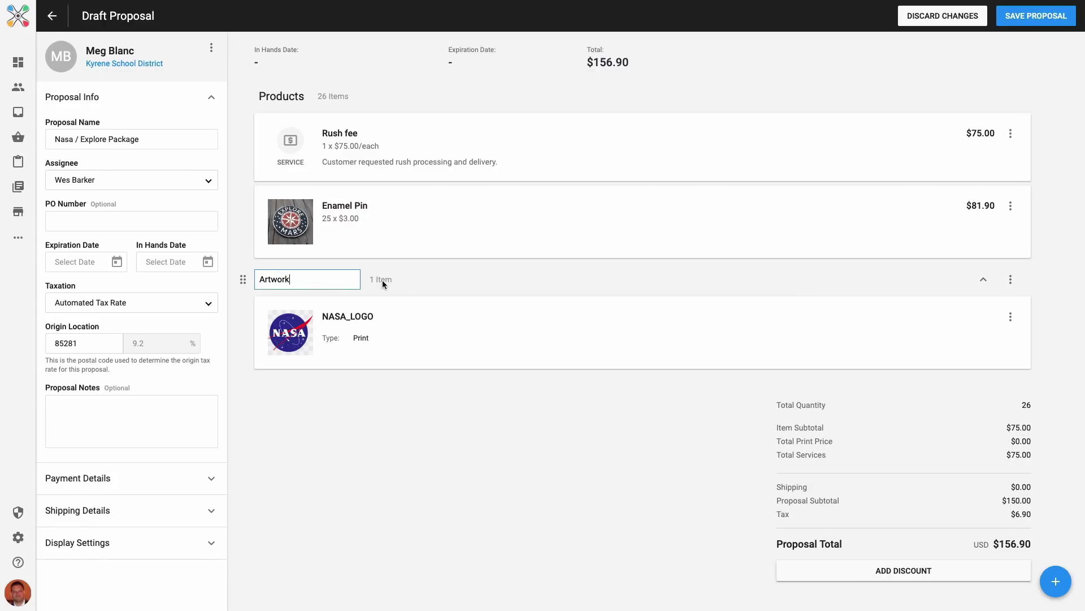
key(Return)
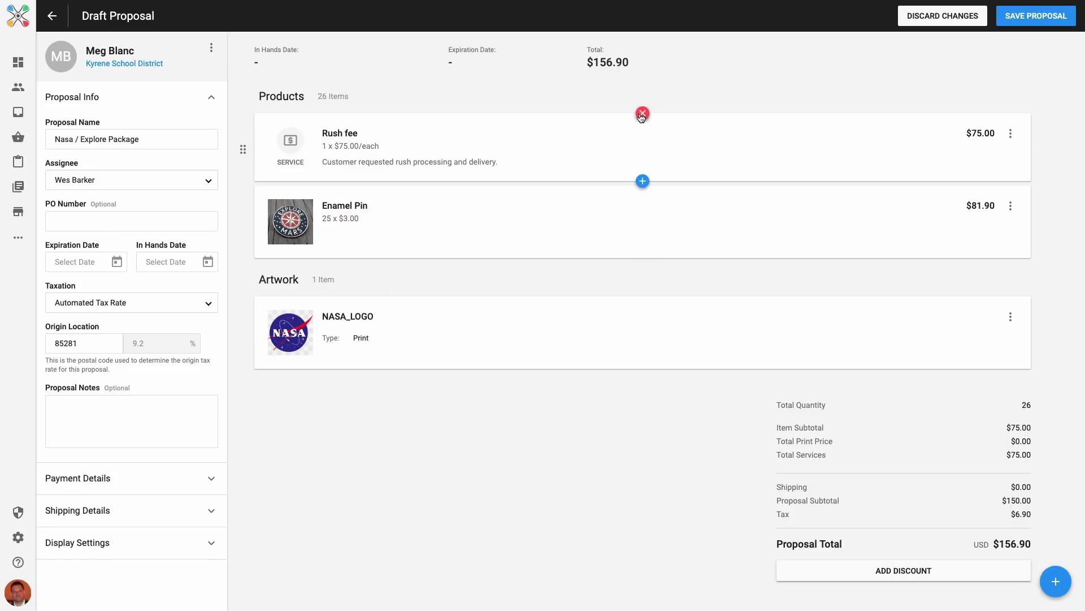
click(641, 113)
Insert a 'Services / Fees' section above the Rush fee and move the Enamel Pin back into Products.
click(707, 146)
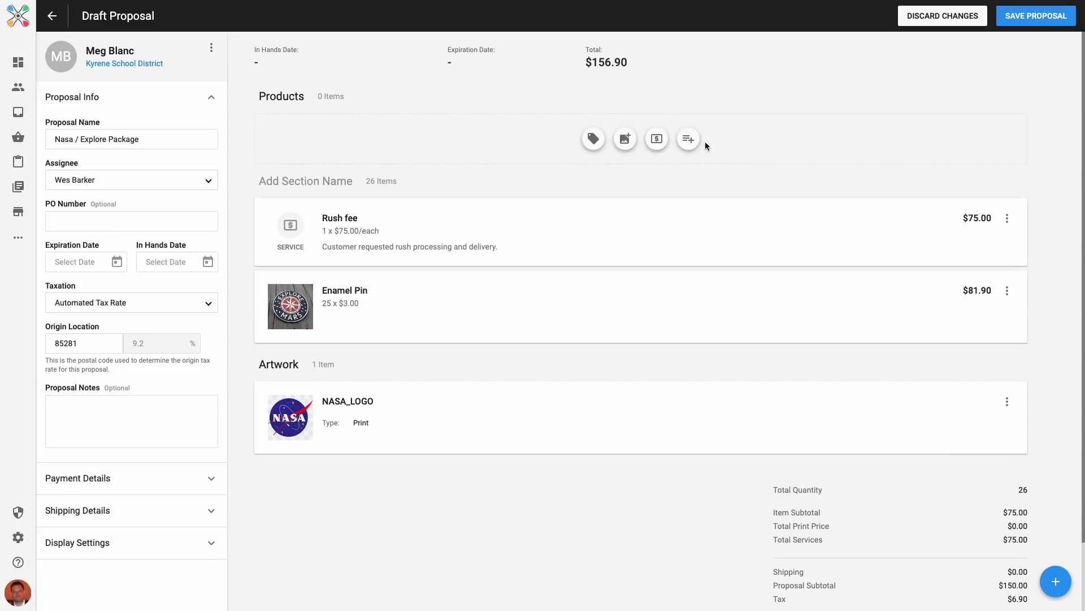
click(312, 180)
text(Services / Fees)
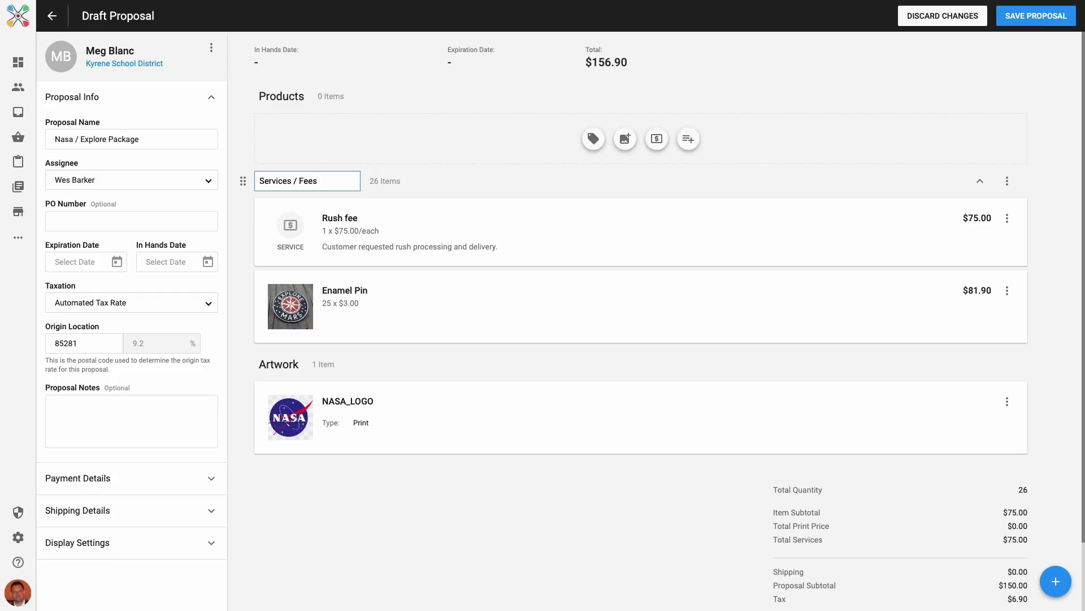
click(382, 182)
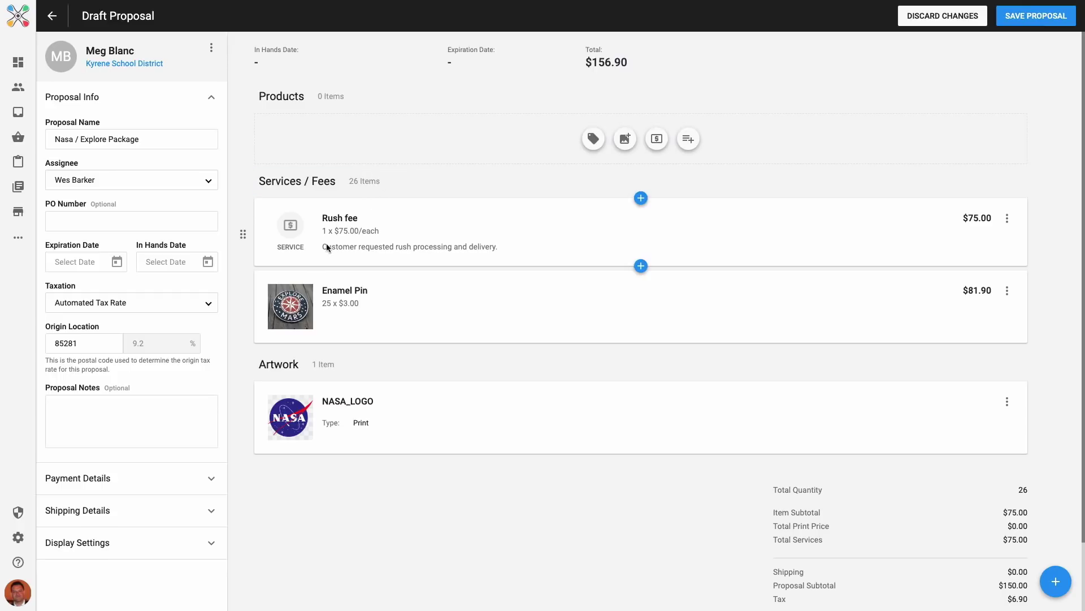
drag(243, 308, 265, 138)
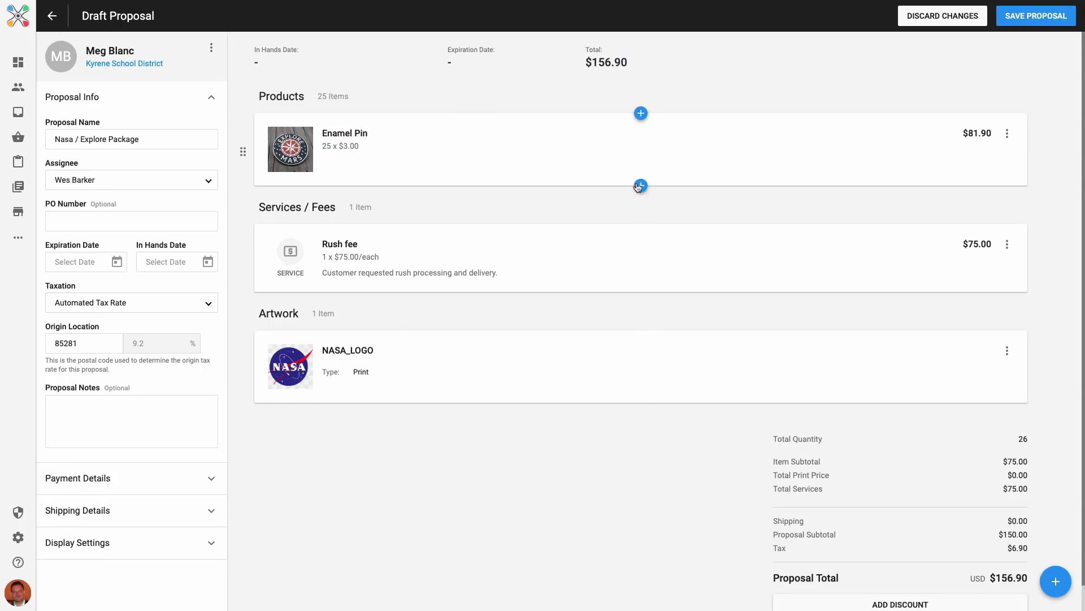
click(641, 186)
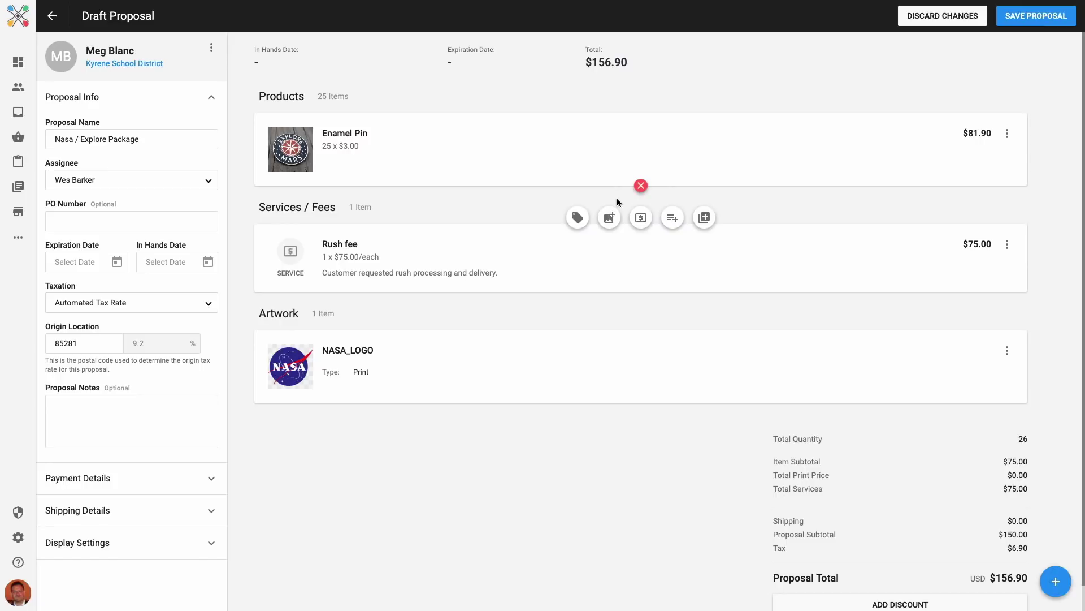
Open the Add Product catalog and browse its items, such as the NASA Cotton T-Shirt.
click(583, 225)
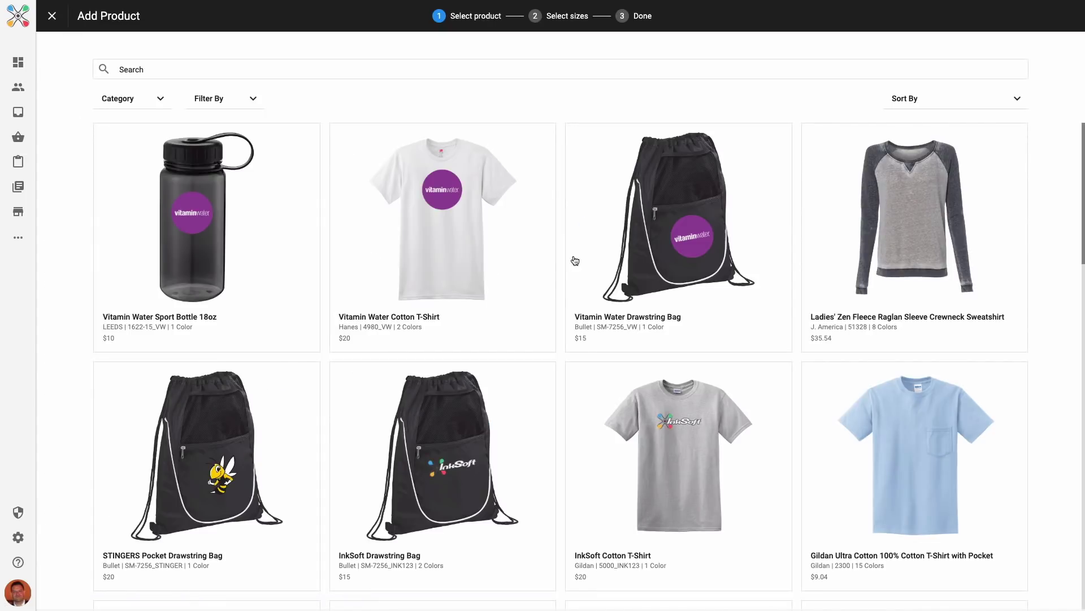
scroll(562, 298, down, 5)
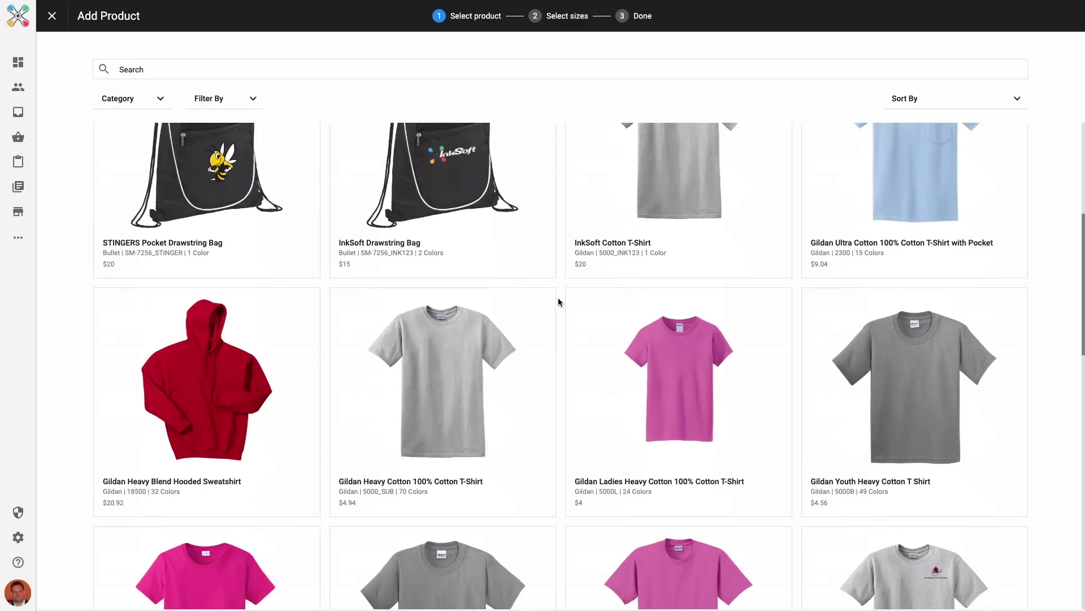
scroll(558, 300, down, 10)
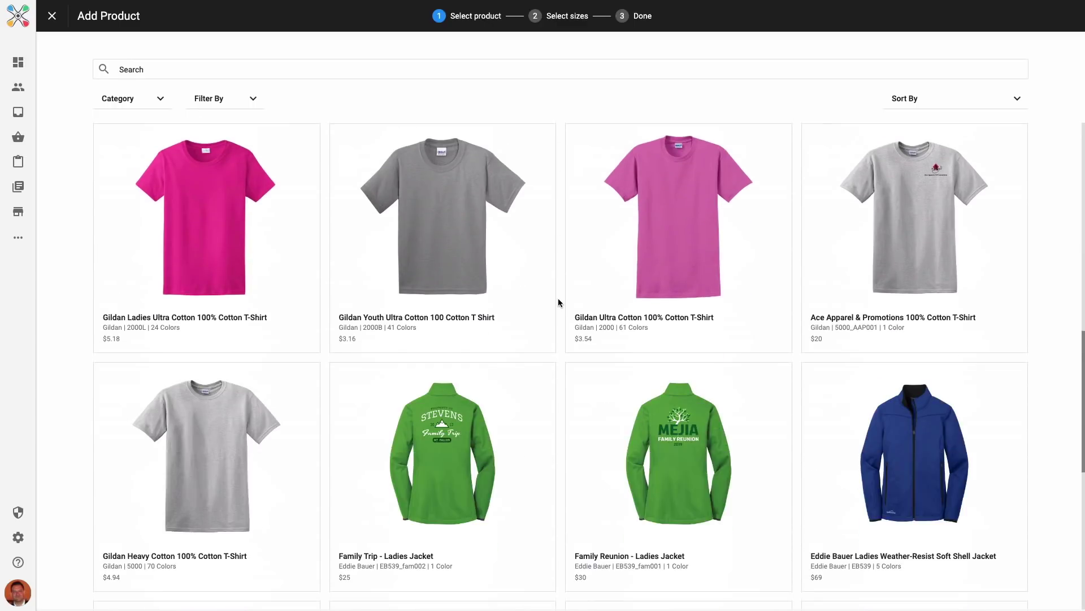
scroll(559, 301, down, 9)
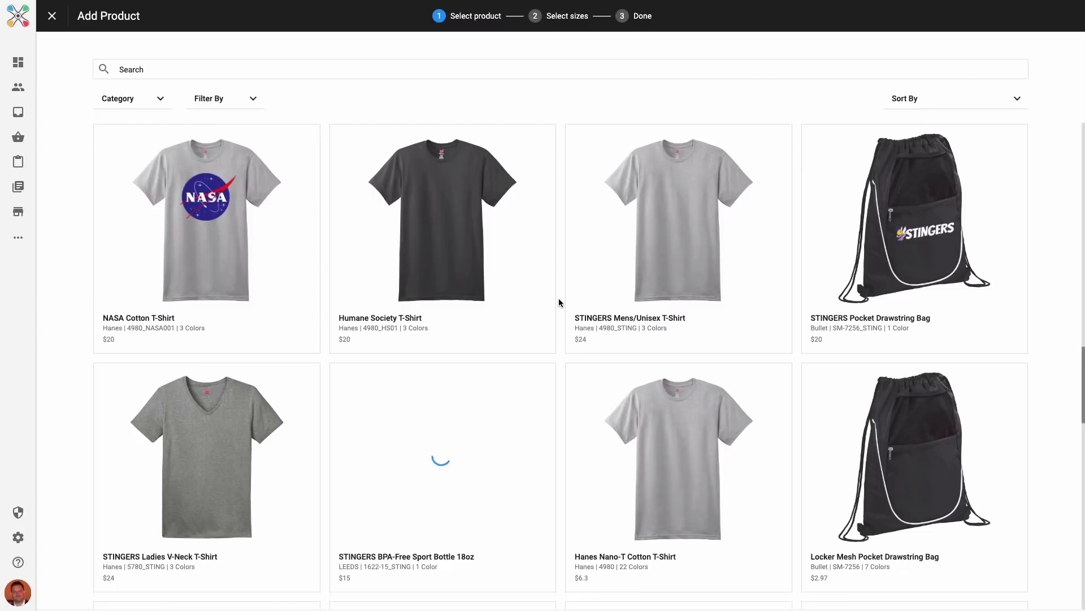
scroll(560, 302, down, 7)
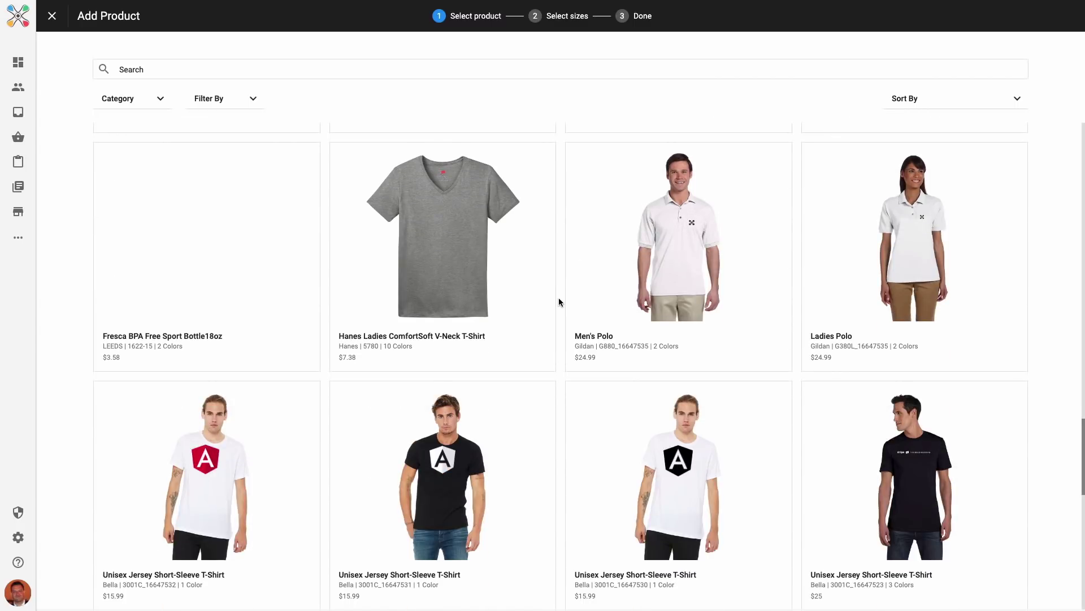
scroll(559, 302, up, 4)
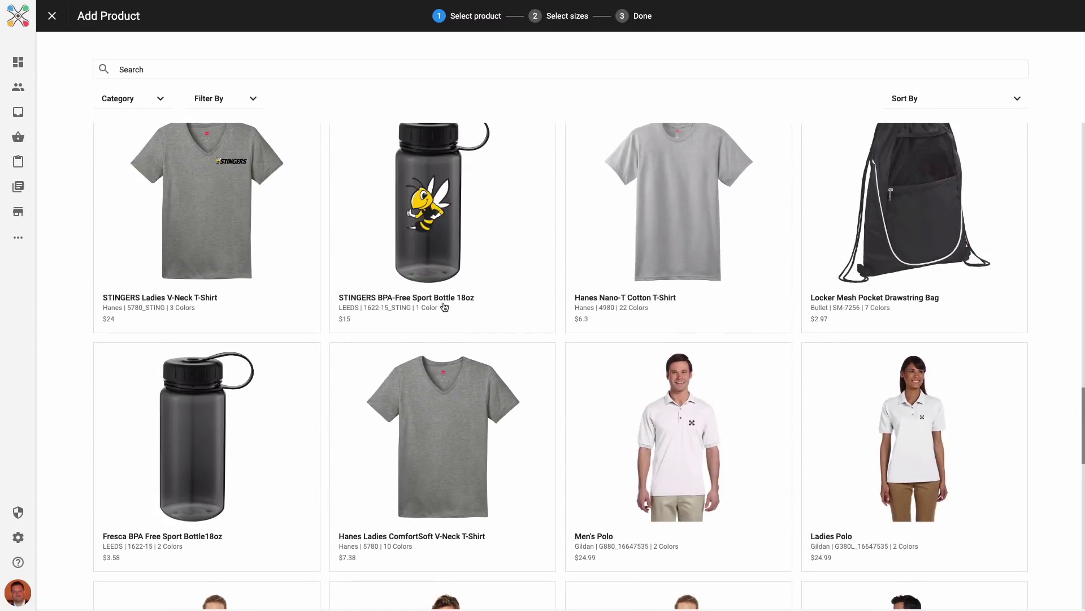